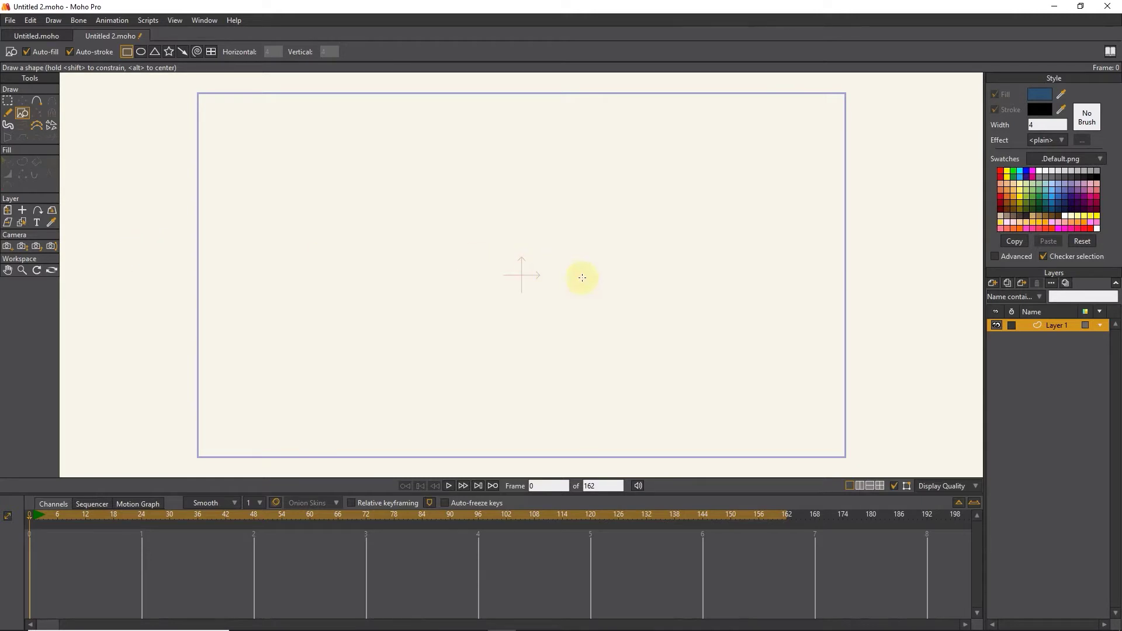
Draw a rectangle over the whole frame and recolour it from navy to bright blue
click(126, 53)
drag(830, 104, 193, 464)
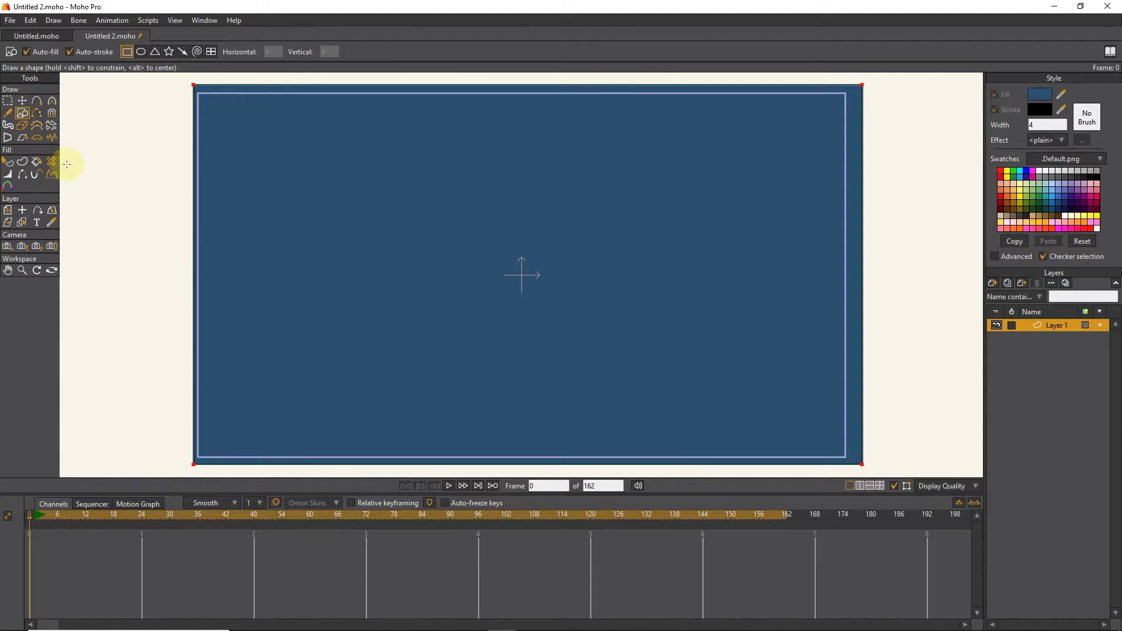
click(7, 164)
click(400, 204)
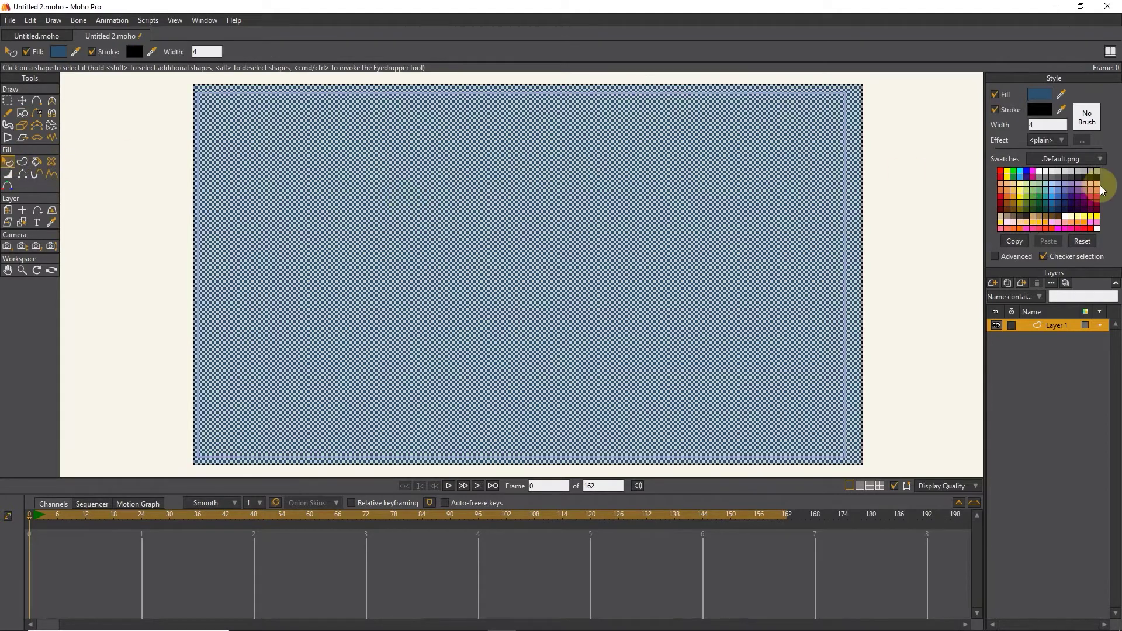
click(1053, 200)
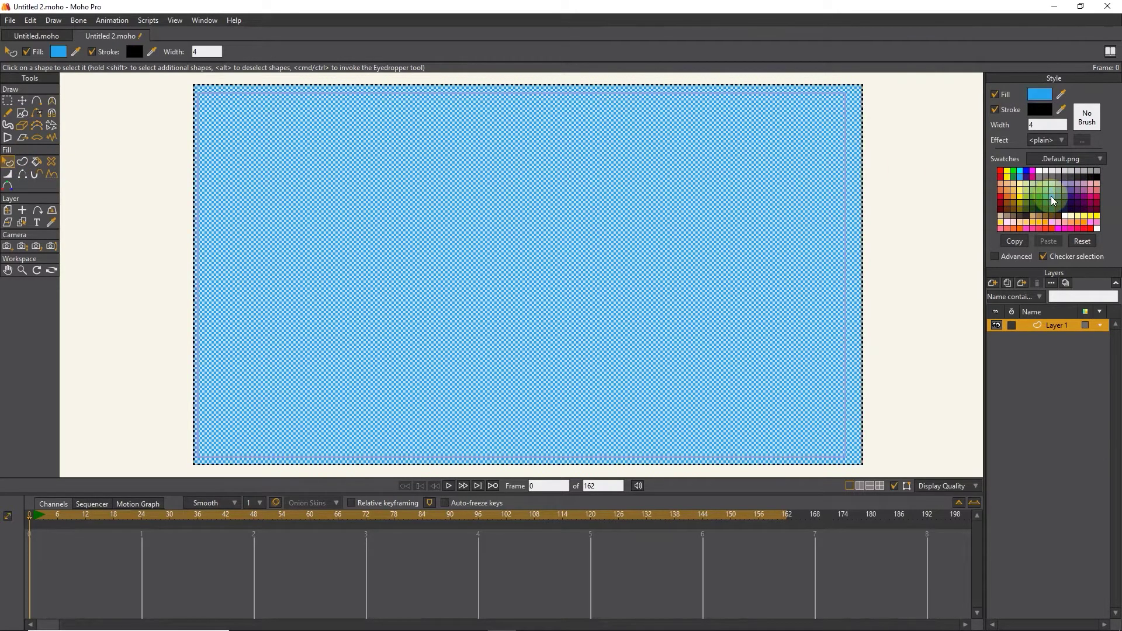
click(935, 231)
scroll(554, 187, down, 1)
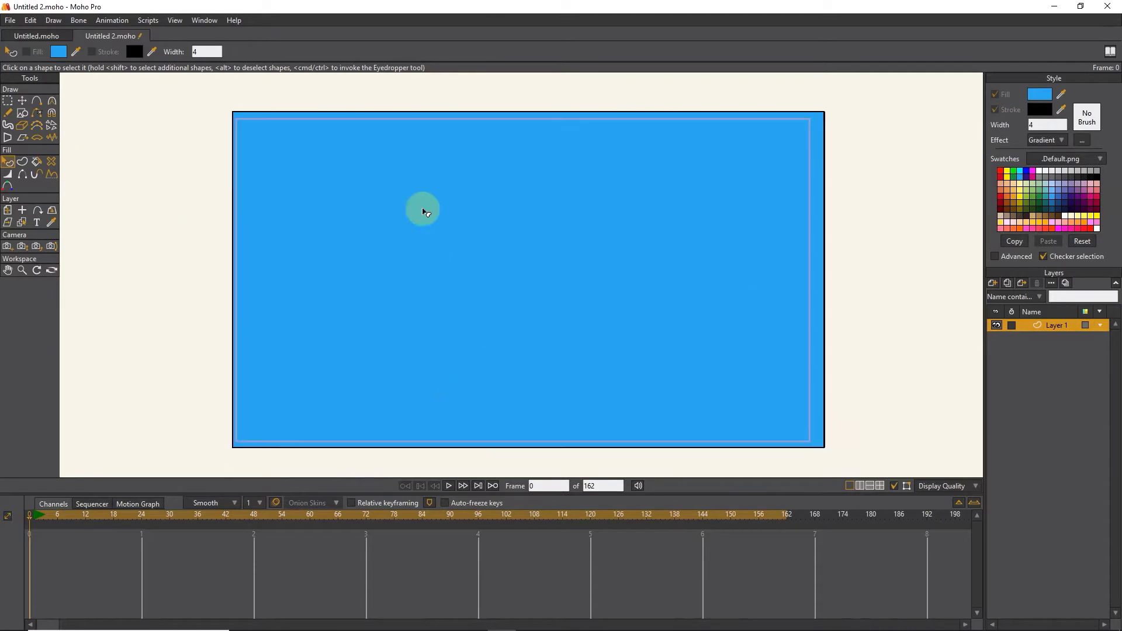
Apply the Gradient effect to the blue rectangle's fill
click(8, 161)
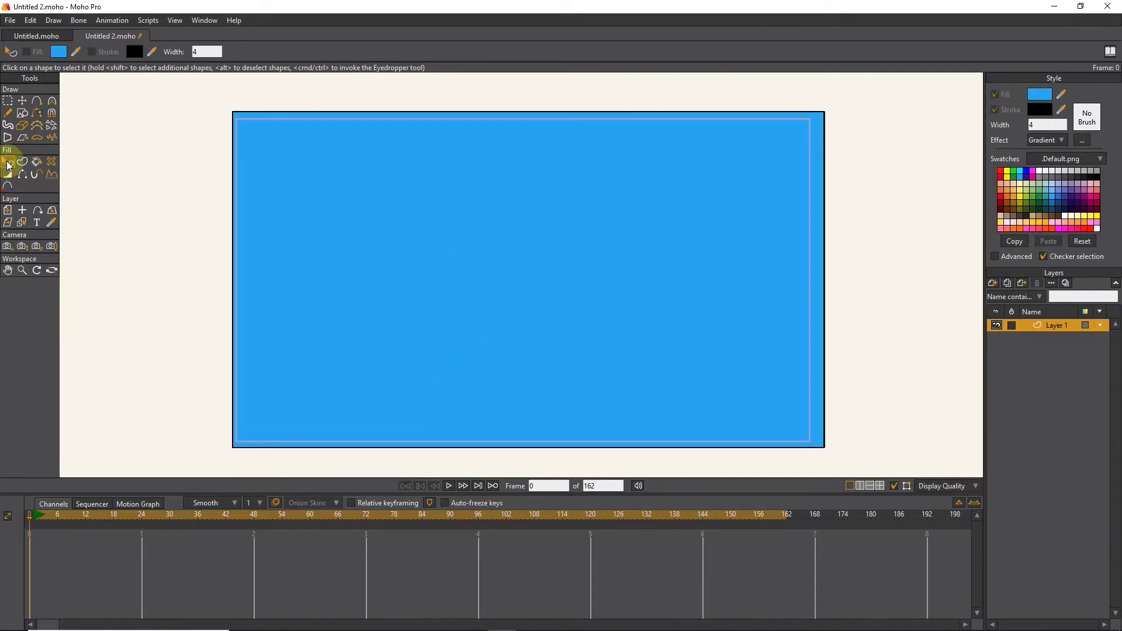
click(426, 230)
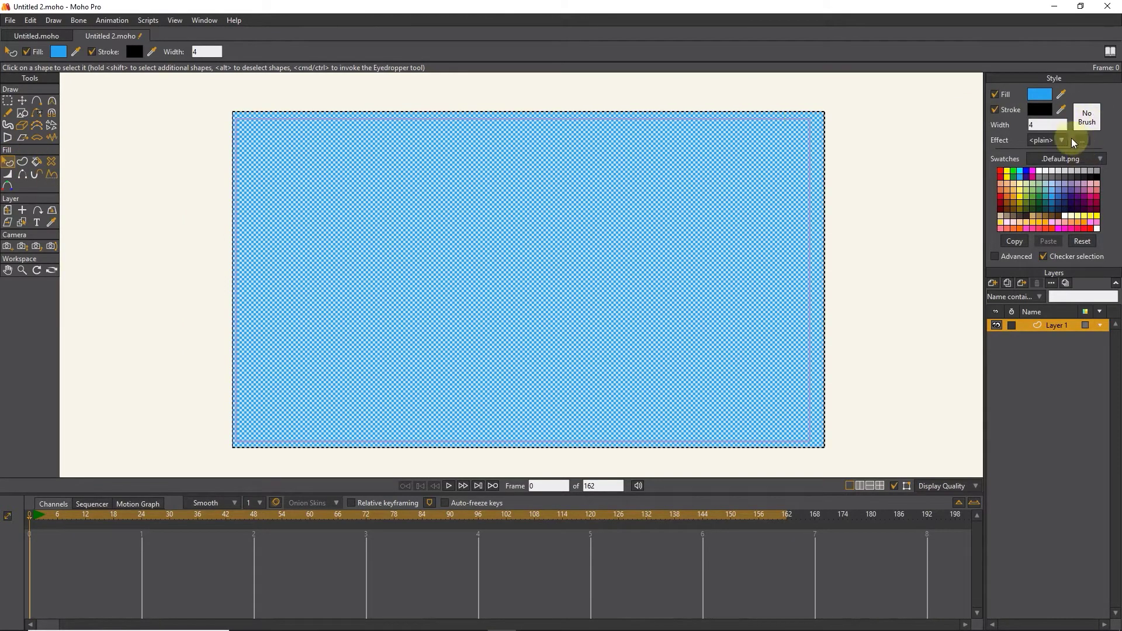
click(1048, 141)
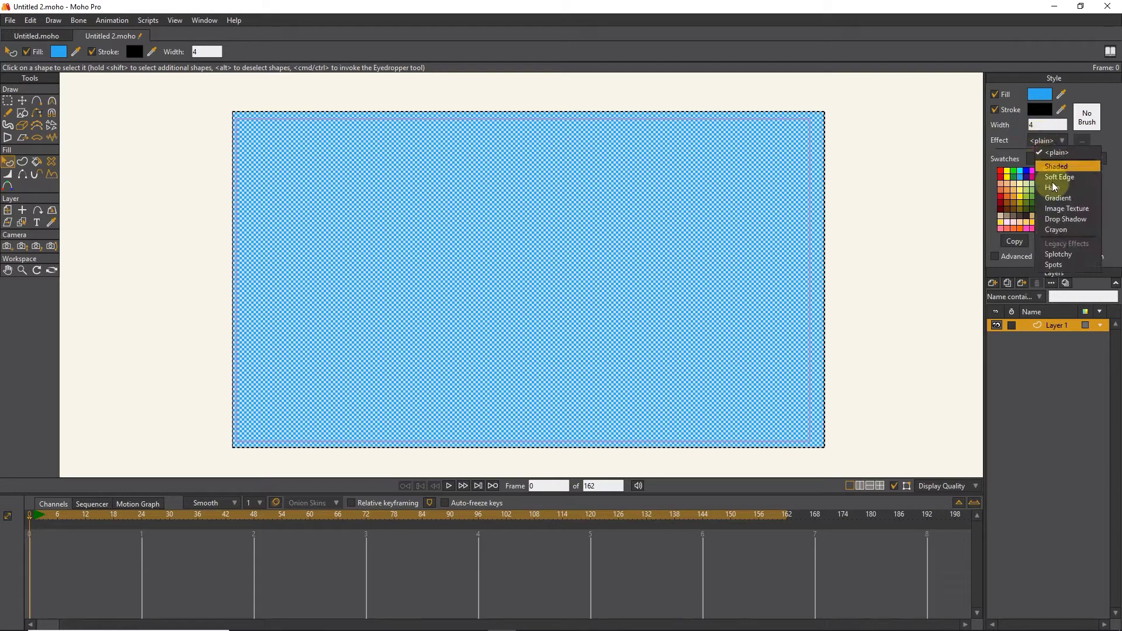
click(1055, 200)
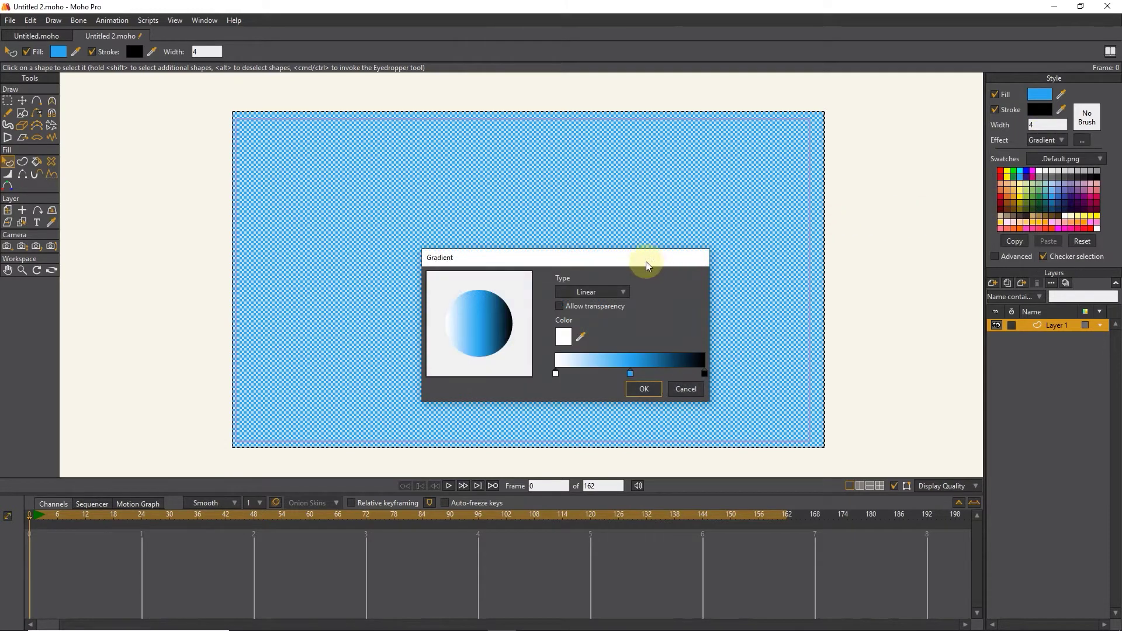
drag(646, 255, 849, 189)
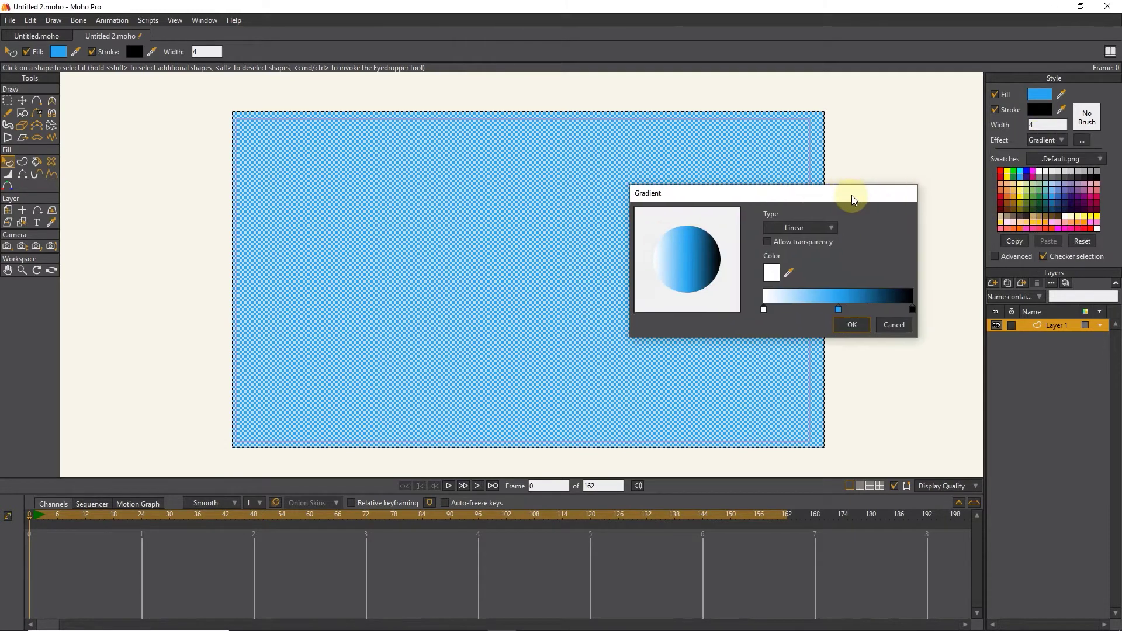
Set the gradient stops to bright blue and light blue
double_click(764, 308)
click(796, 267)
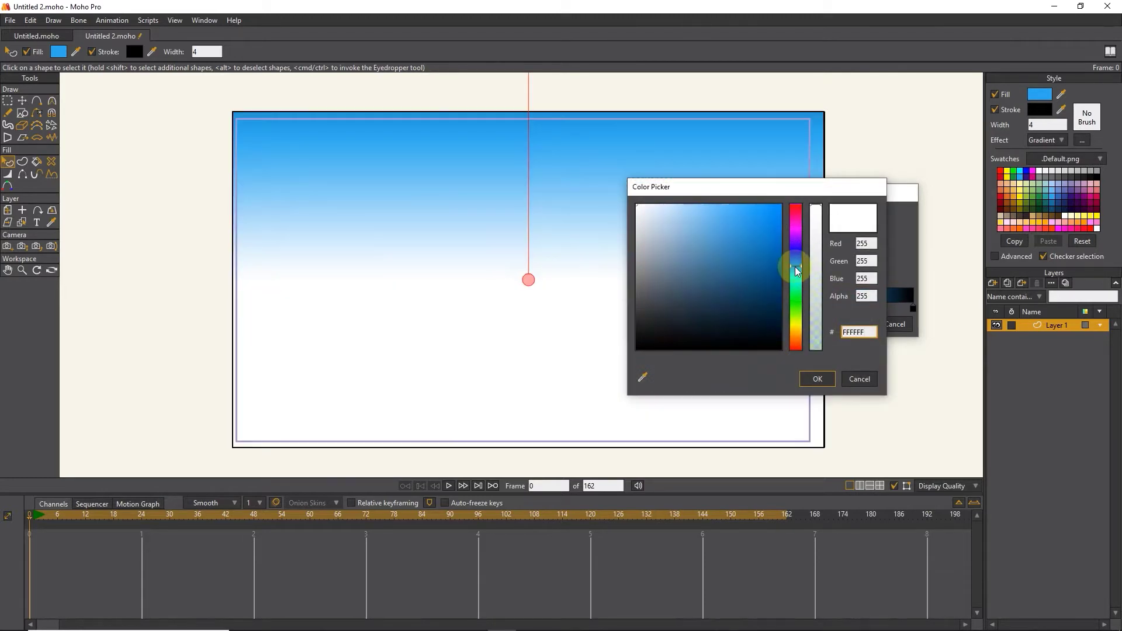
drag(733, 243, 765, 205)
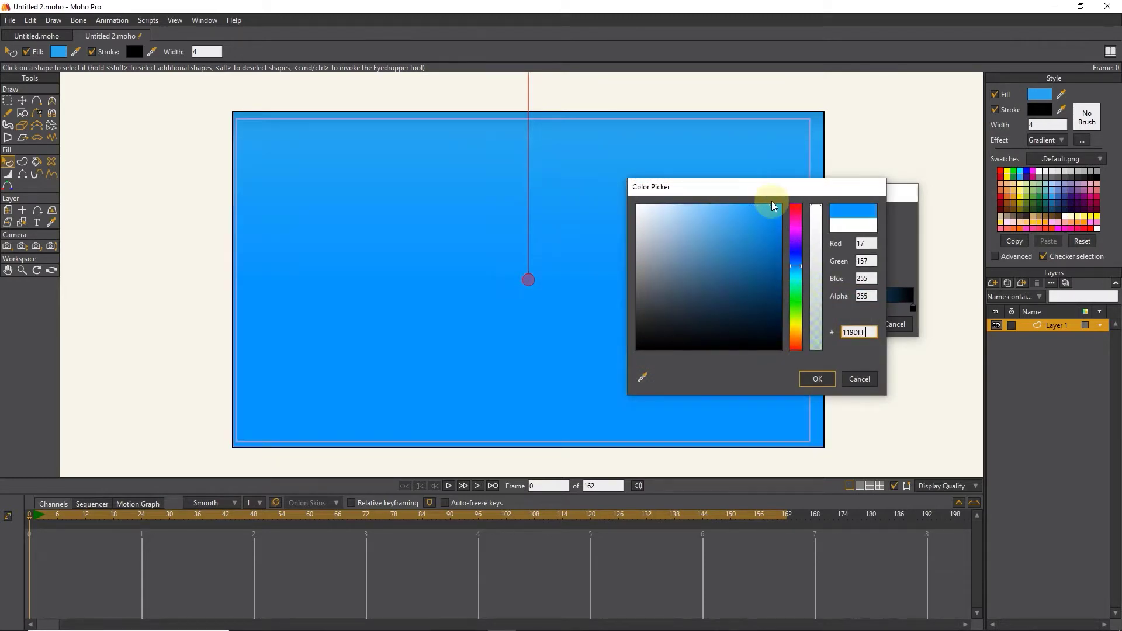
click(815, 379)
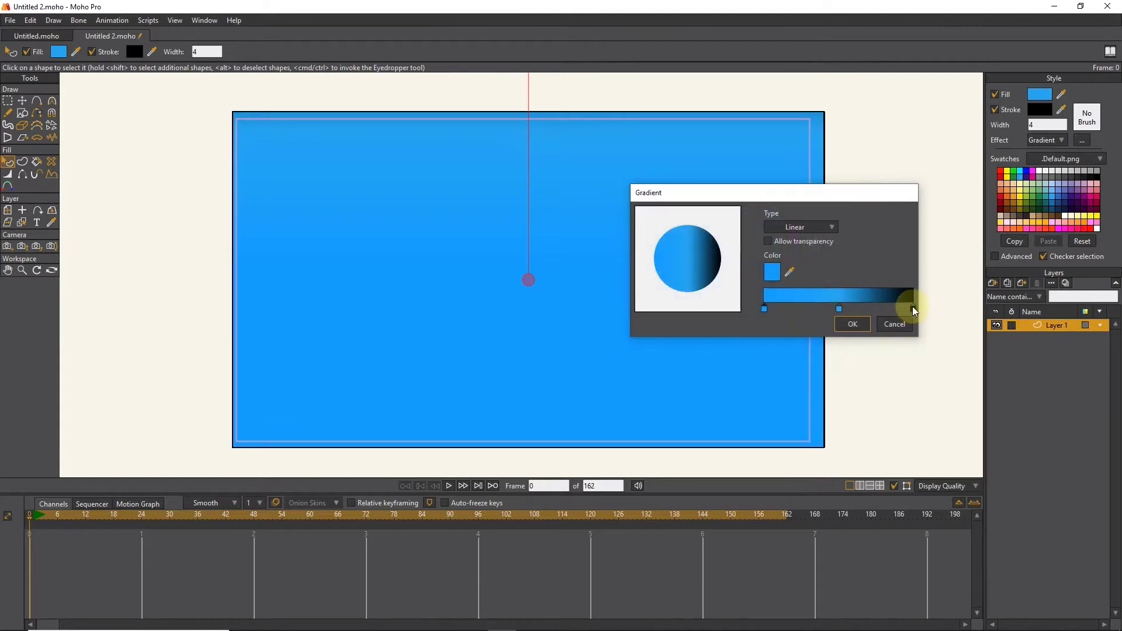
double_click(914, 309)
click(796, 268)
click(704, 206)
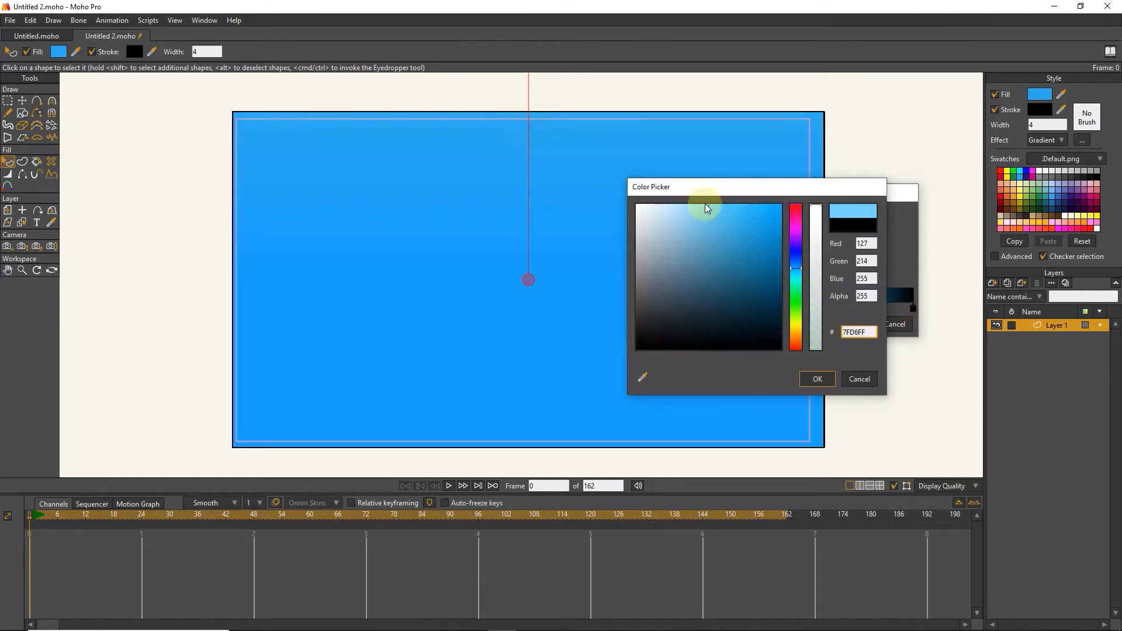
click(816, 374)
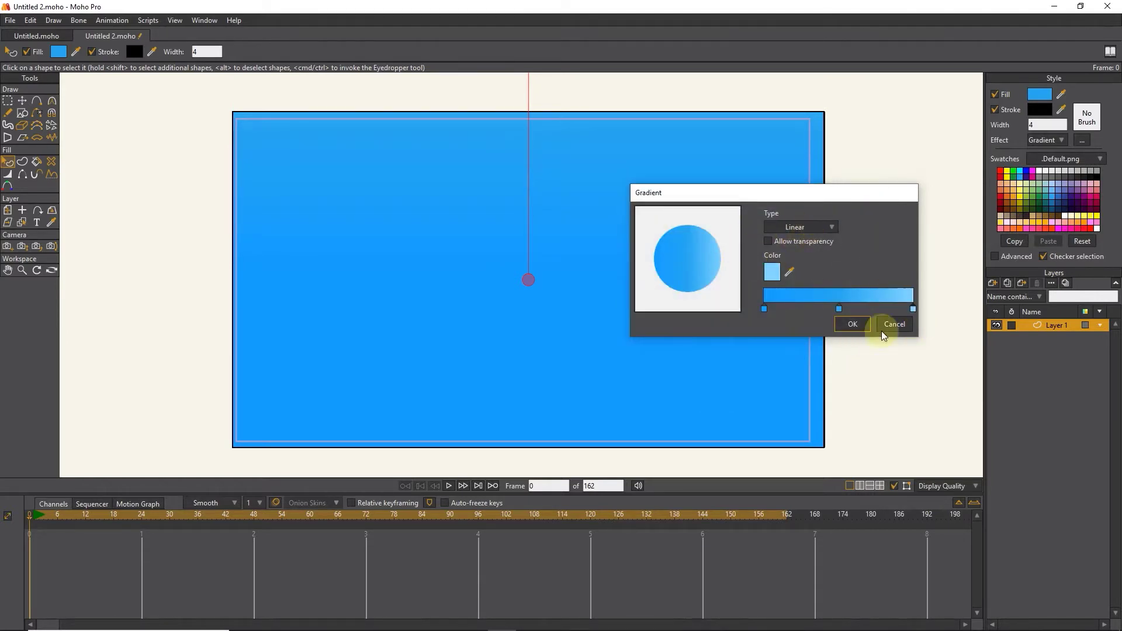
Apply the gradient and align its handles vertically, light blue at top, bright blue below
click(853, 326)
drag(549, 163, 573, 279)
mouse_move(550, 101)
mouse_down()
mouse_move(561, 286)
mouse_move(541, 314)
mouse_move(588, 293)
mouse_move(618, 162)
mouse_up()
scroll(541, 383, down, 2)
scroll(566, 376, down, 1)
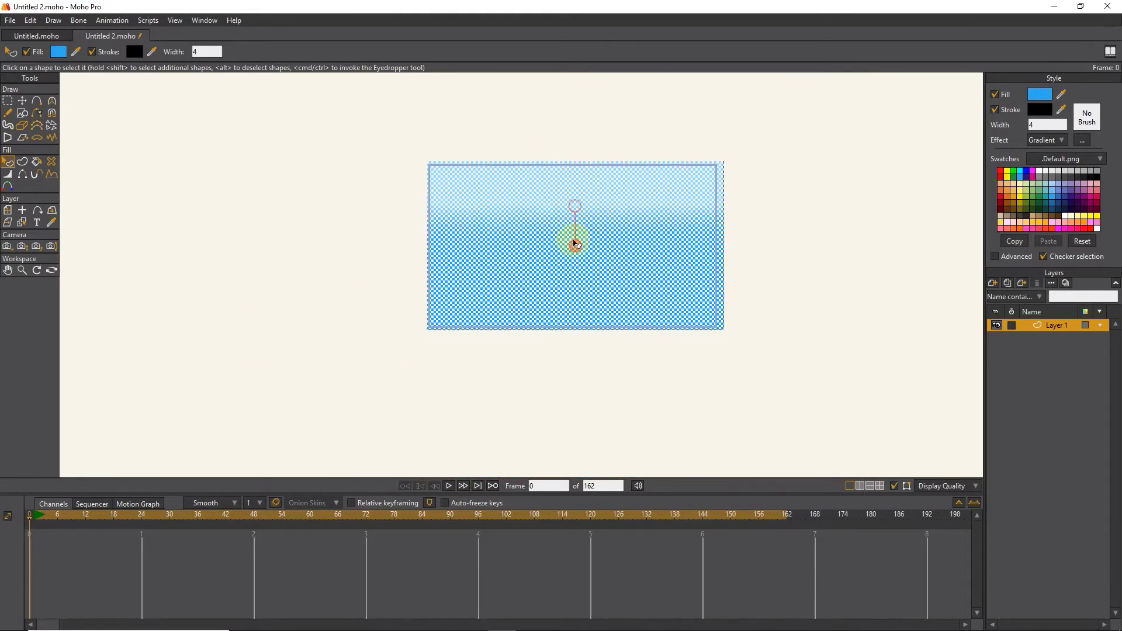
drag(575, 244, 570, 345)
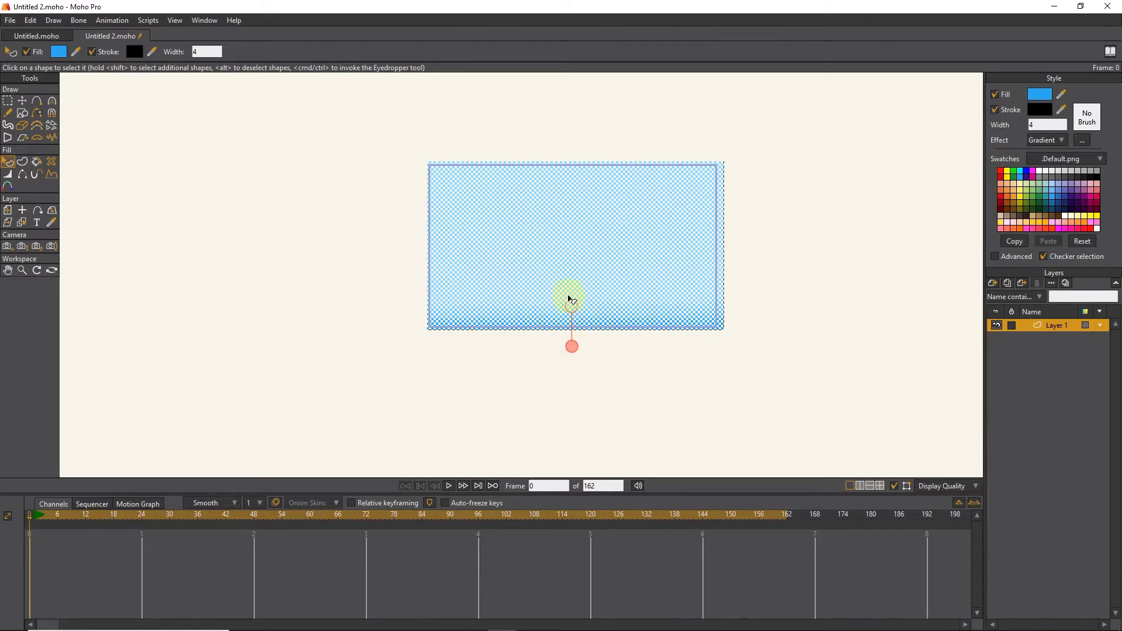
drag(569, 305, 565, 231)
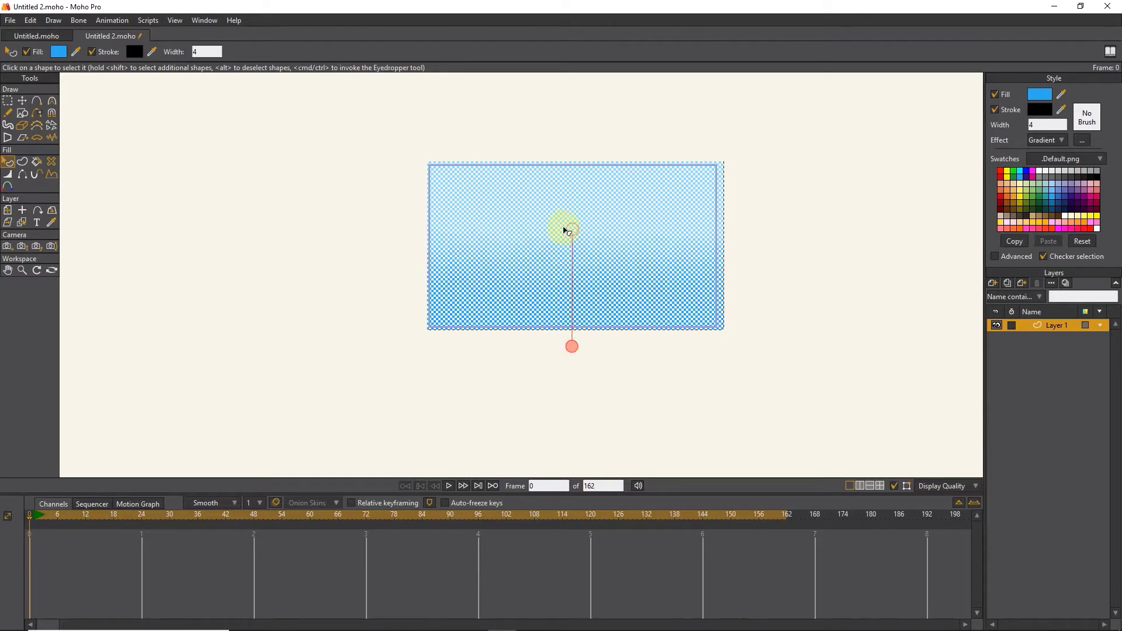
scroll(599, 218, up, 1)
scroll(599, 218, up, 1)
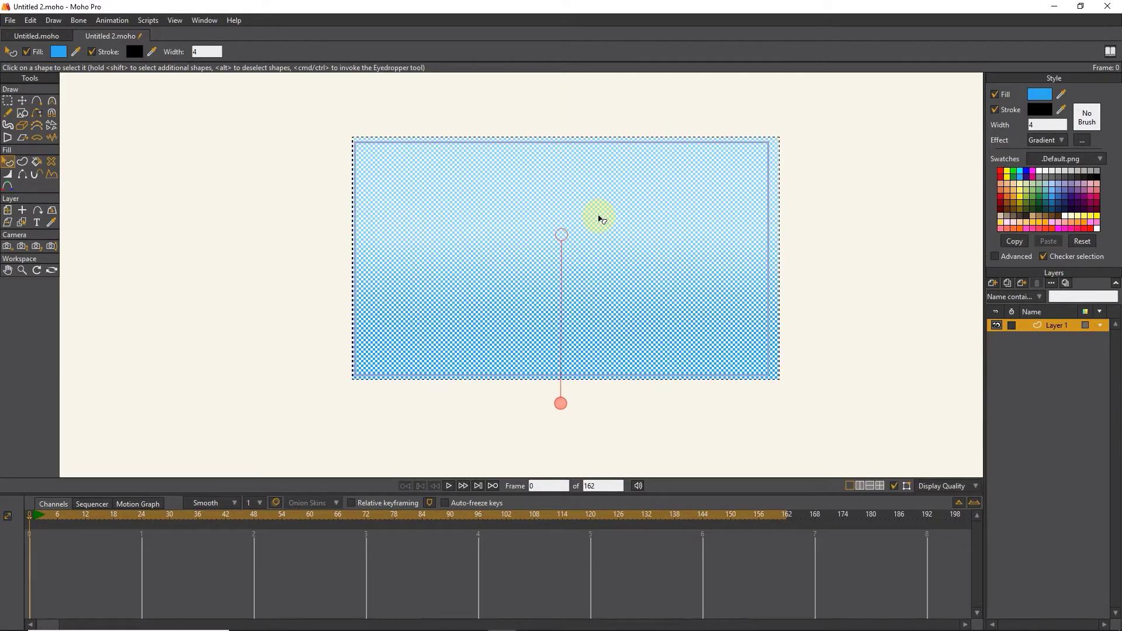
click(816, 209)
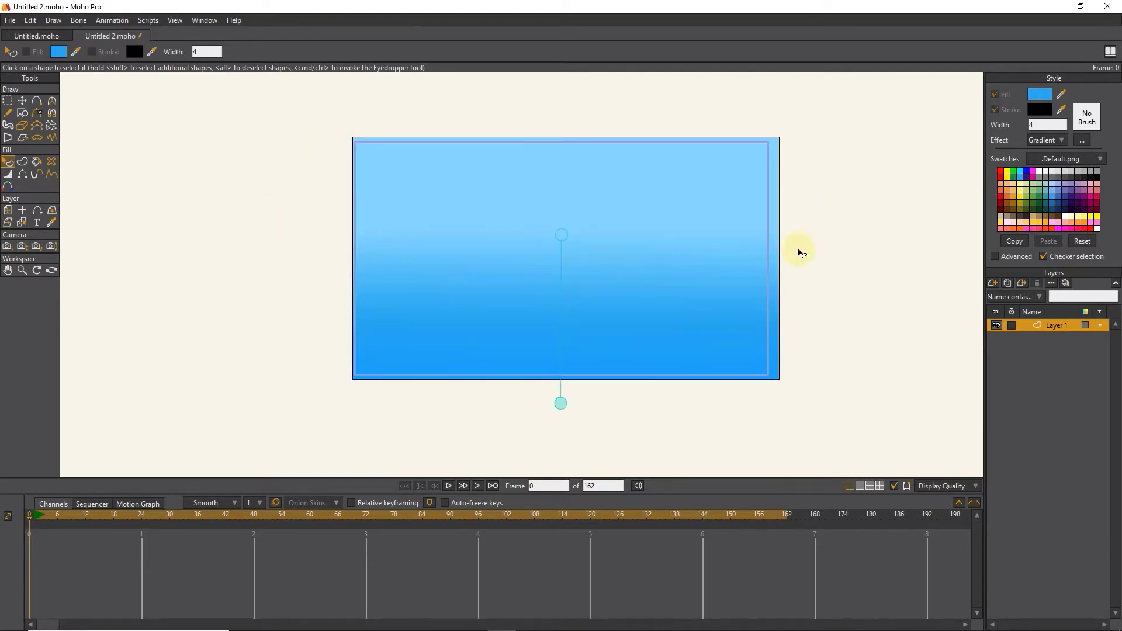
Add a vector layer named 'zamin' and set its fill effect to <plain>
click(991, 218)
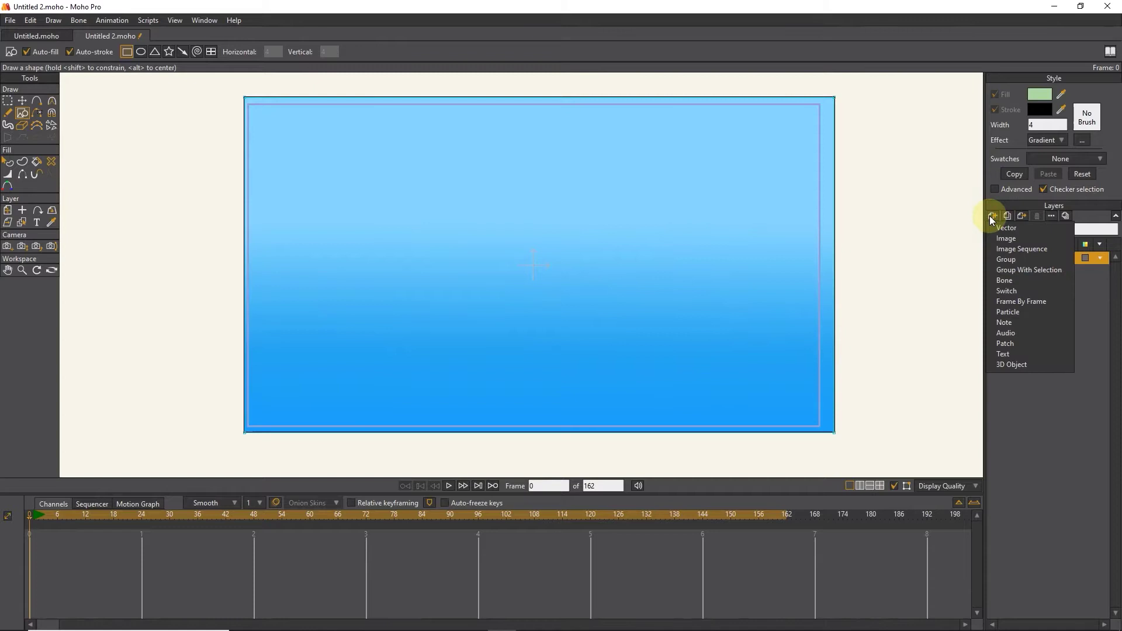
click(996, 227)
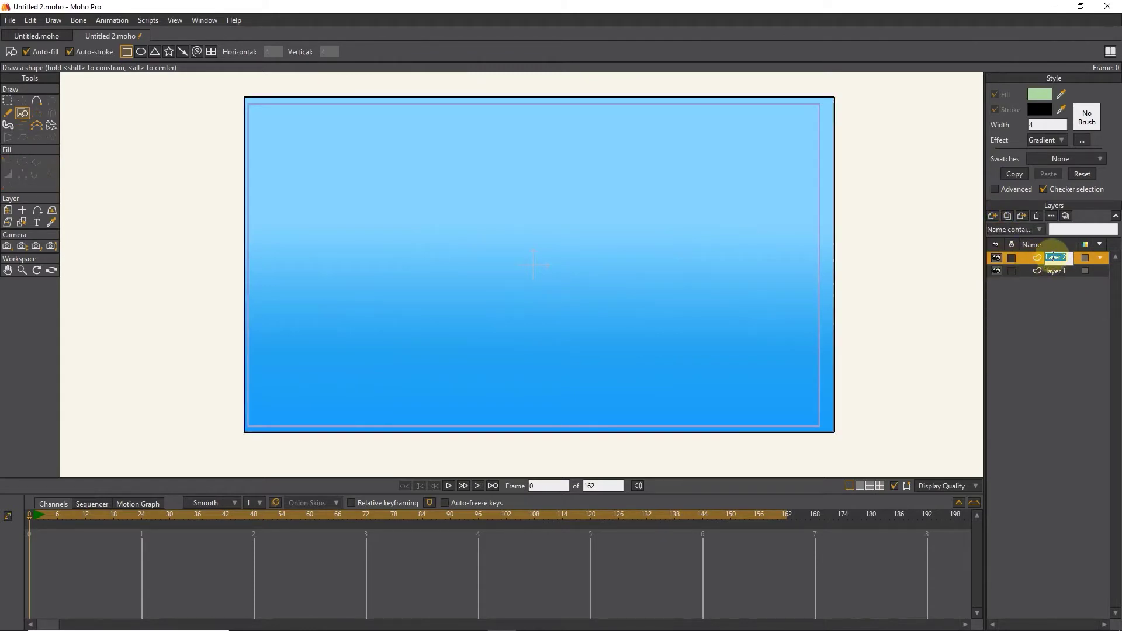
text(zamin)
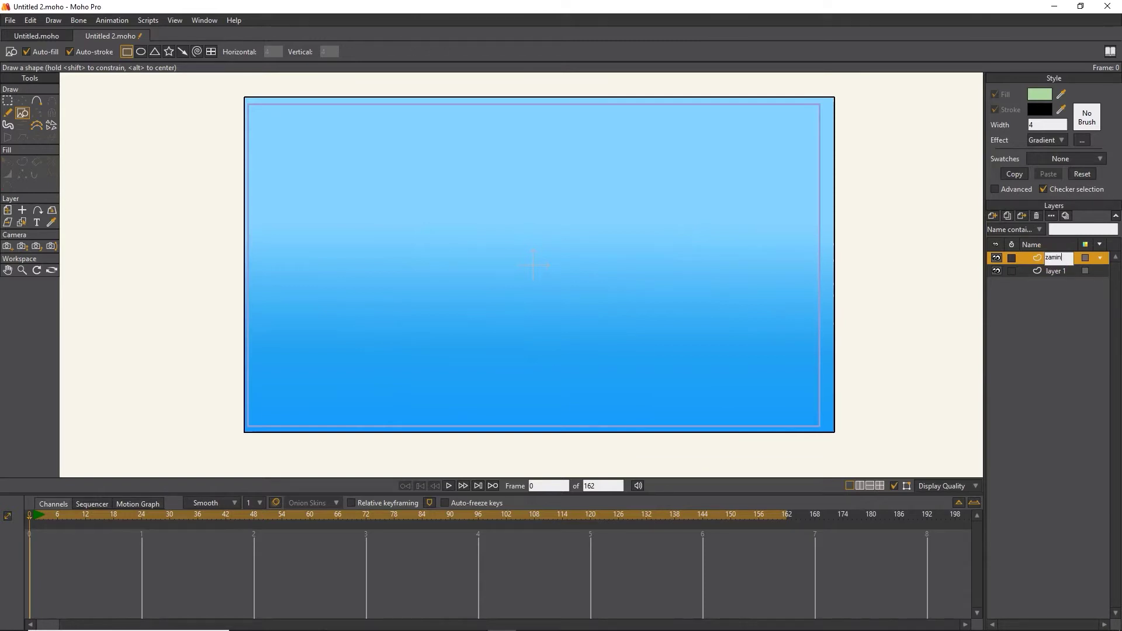
key(Return)
click(1043, 140)
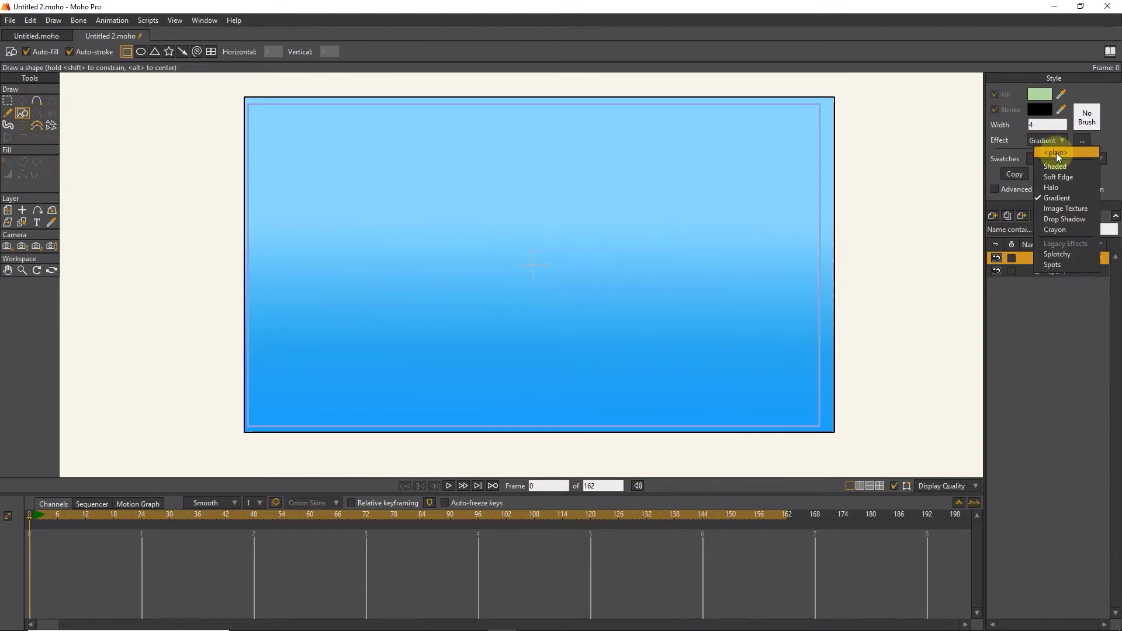
click(1057, 153)
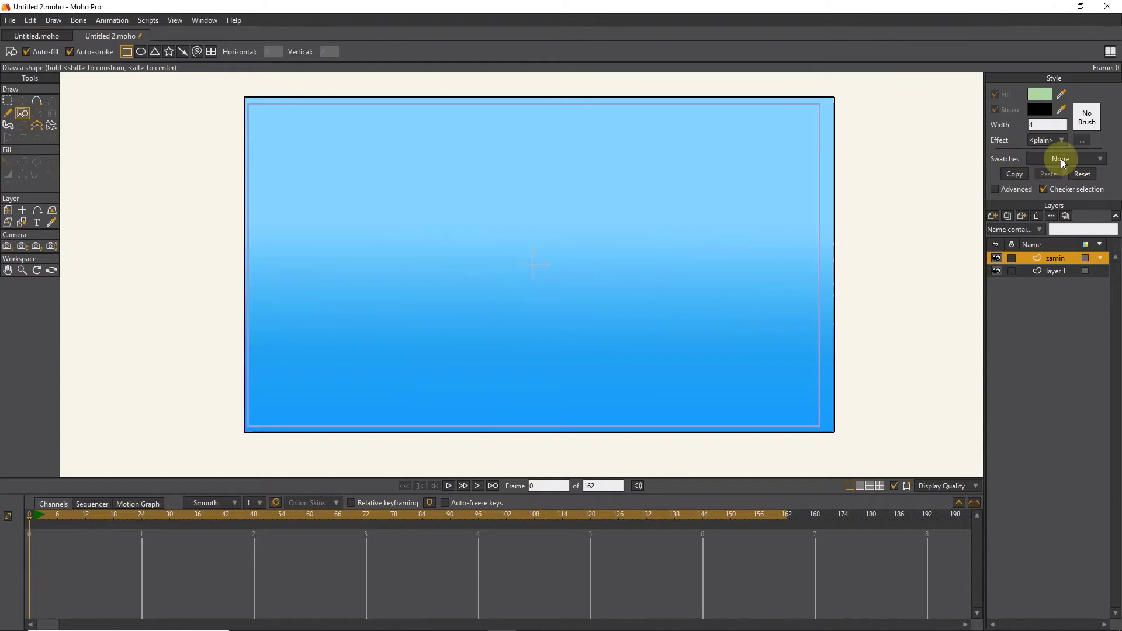
Draw a ground rectangle across the bottom and load the Landscape.png swatch palette
click(22, 113)
mouse_move(874, 309)
mouse_down()
mouse_move(544, 410)
mouse_move(221, 438)
mouse_up()
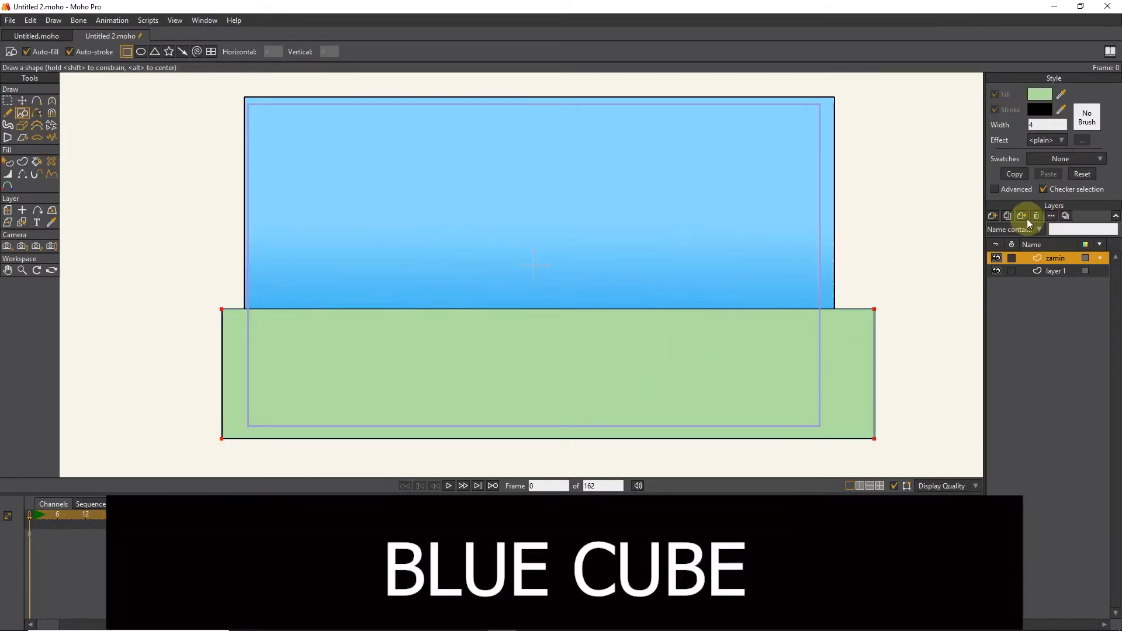
click(1063, 160)
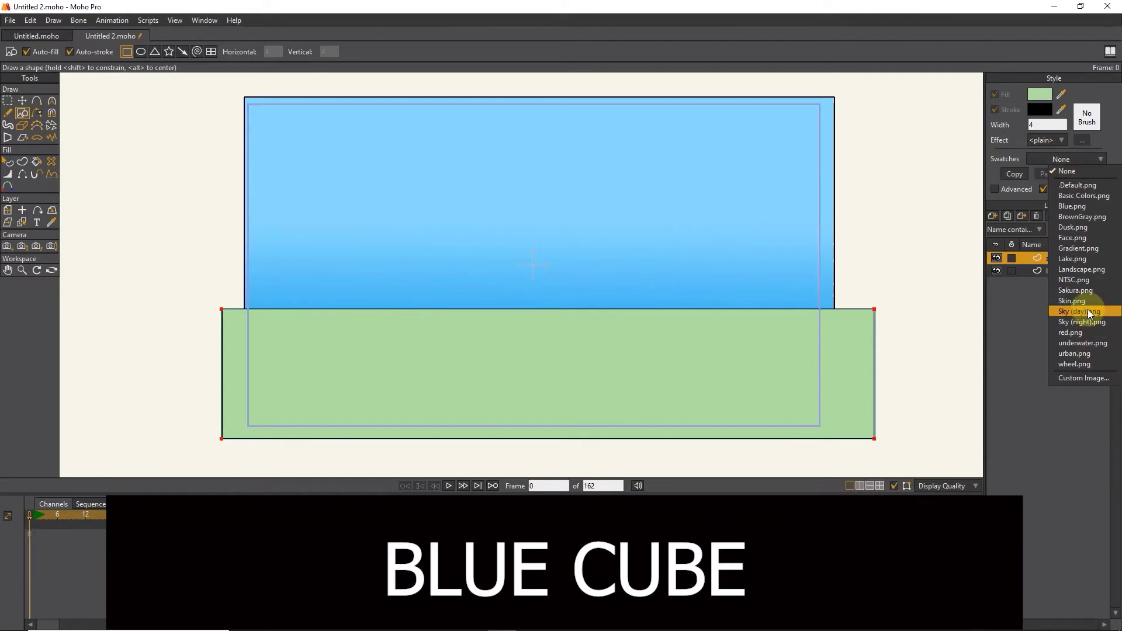
click(1082, 269)
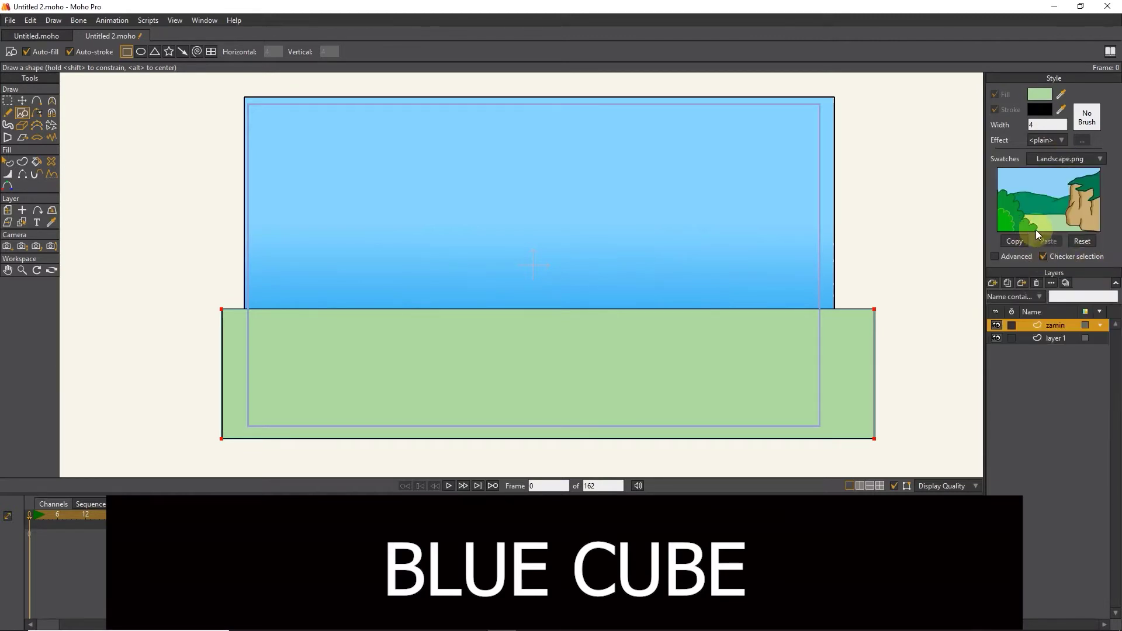
click(1013, 227)
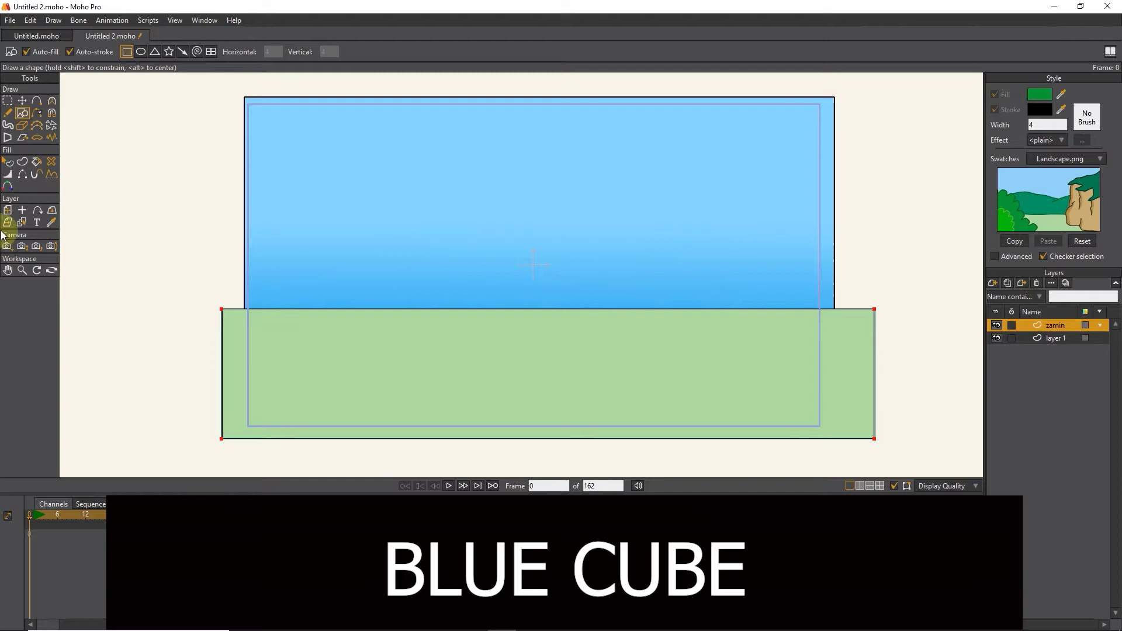
Recolour the ground rectangle with a light green fill
click(8, 162)
click(419, 420)
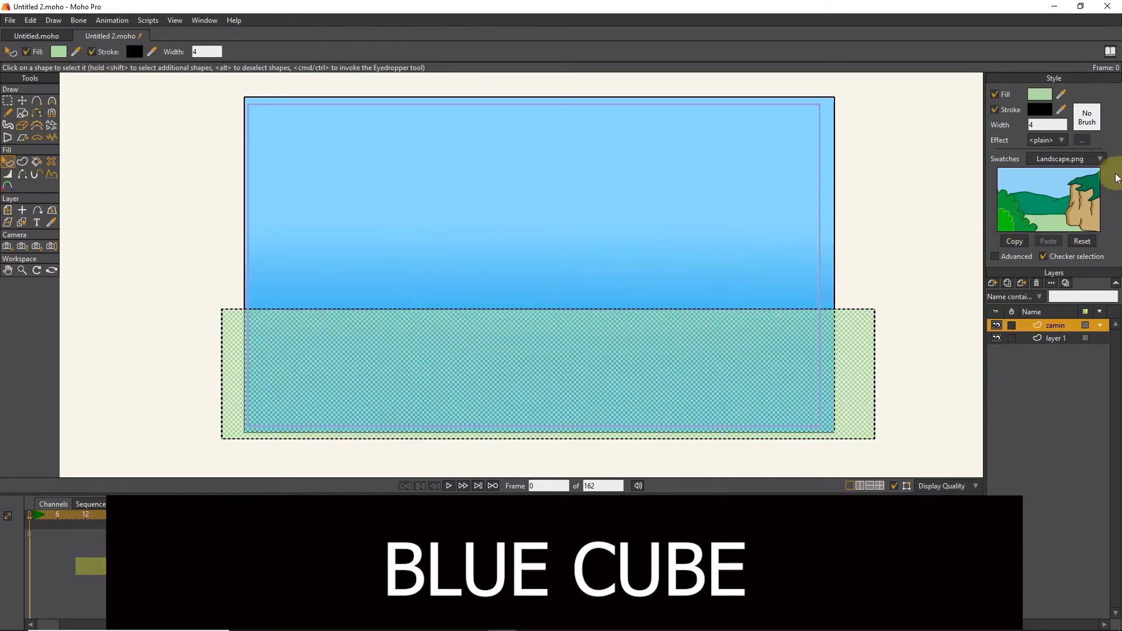
click(1035, 206)
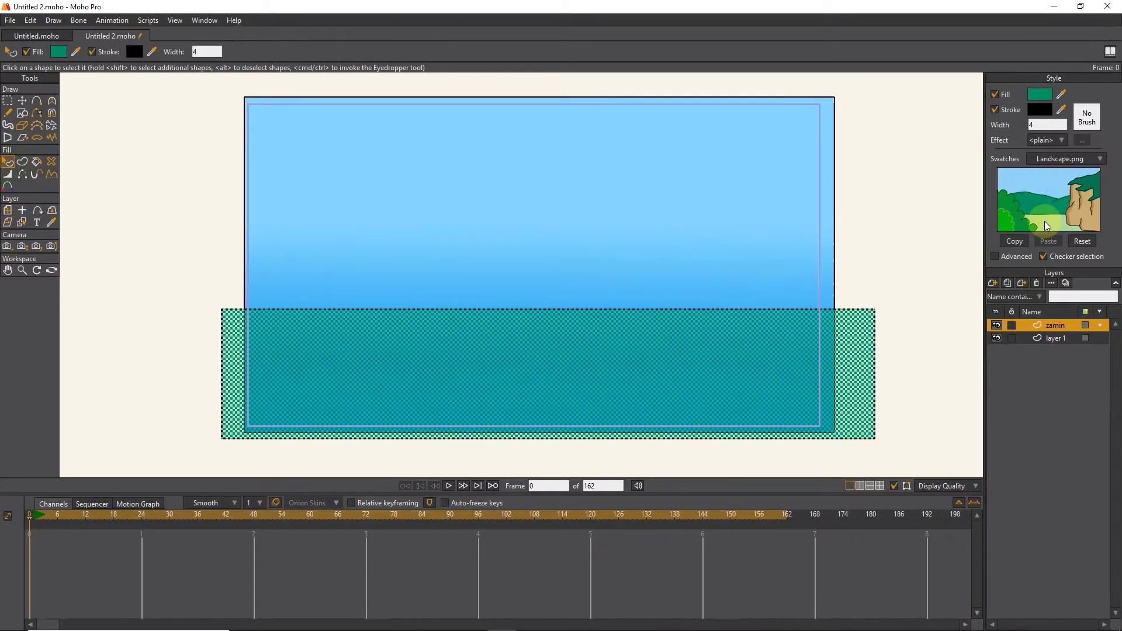
click(1046, 227)
click(83, 167)
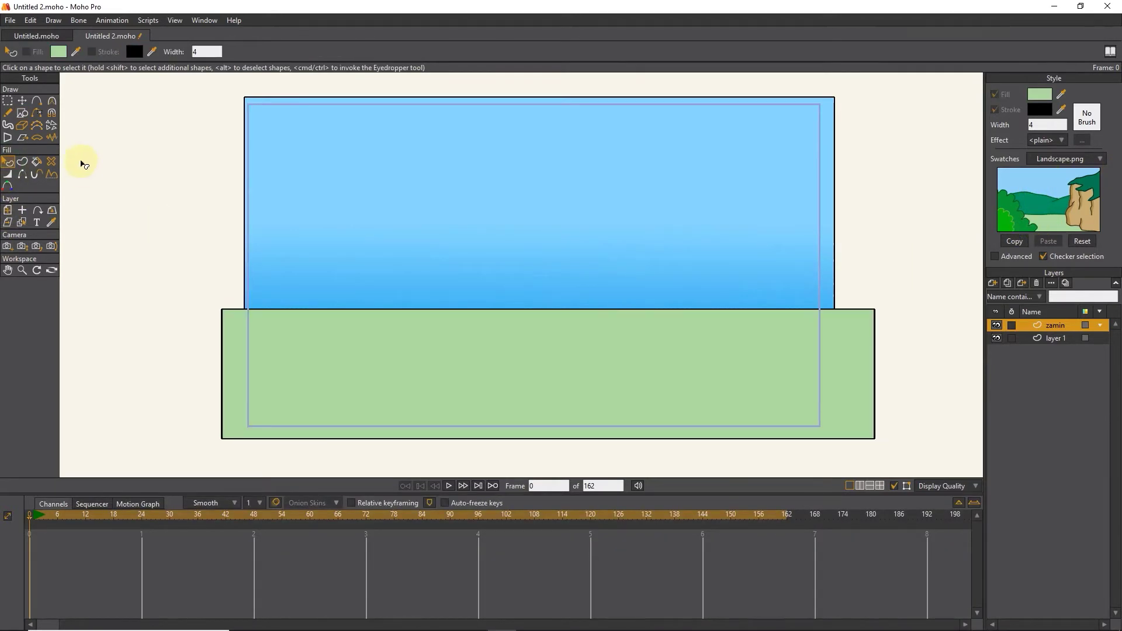
Add two points on the ground's top edge and drag the left one down into a dip
click(36, 102)
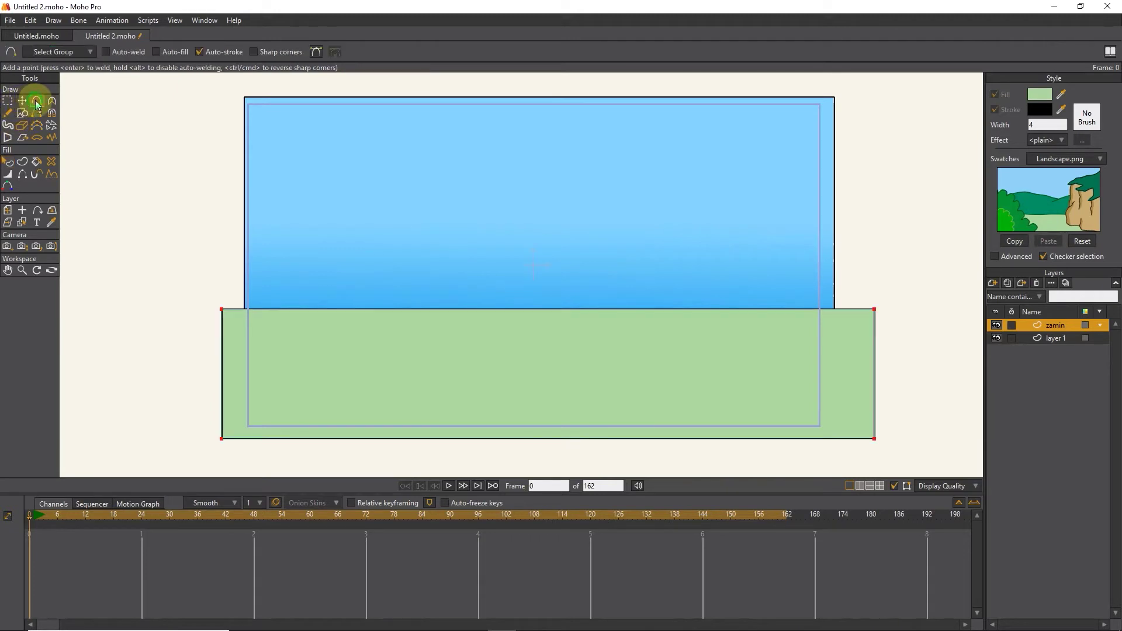
click(356, 309)
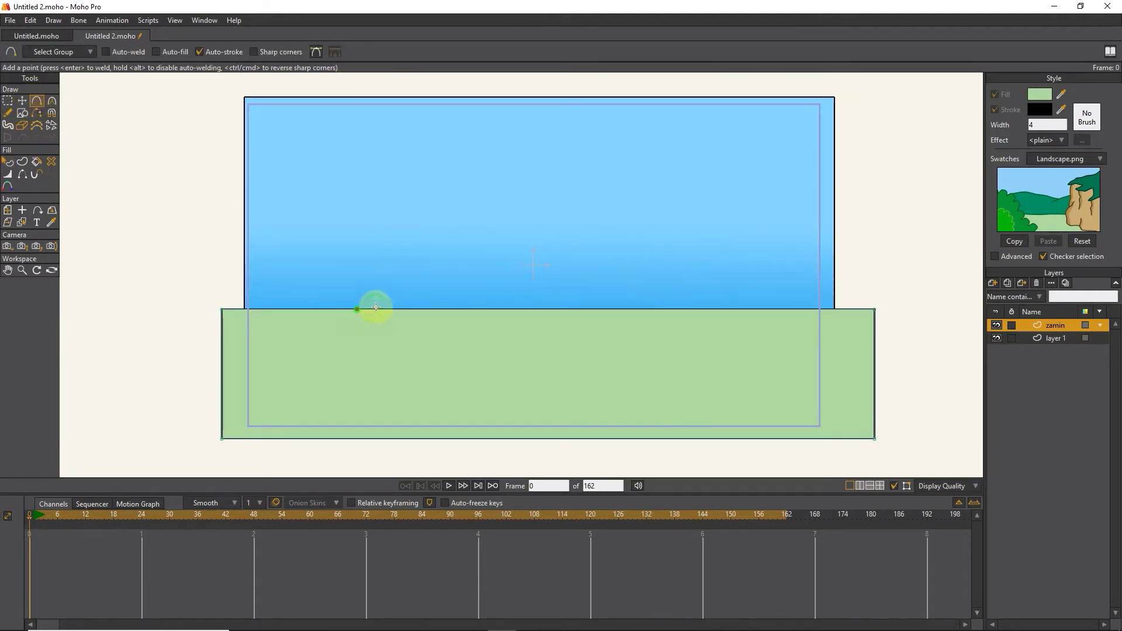
click(669, 309)
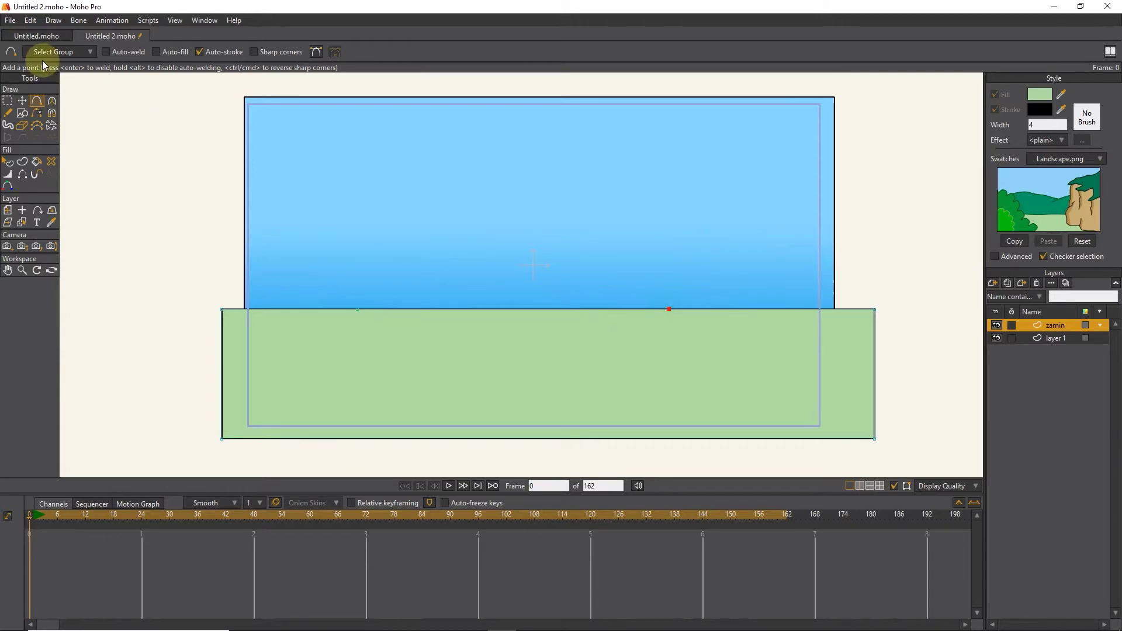
click(23, 101)
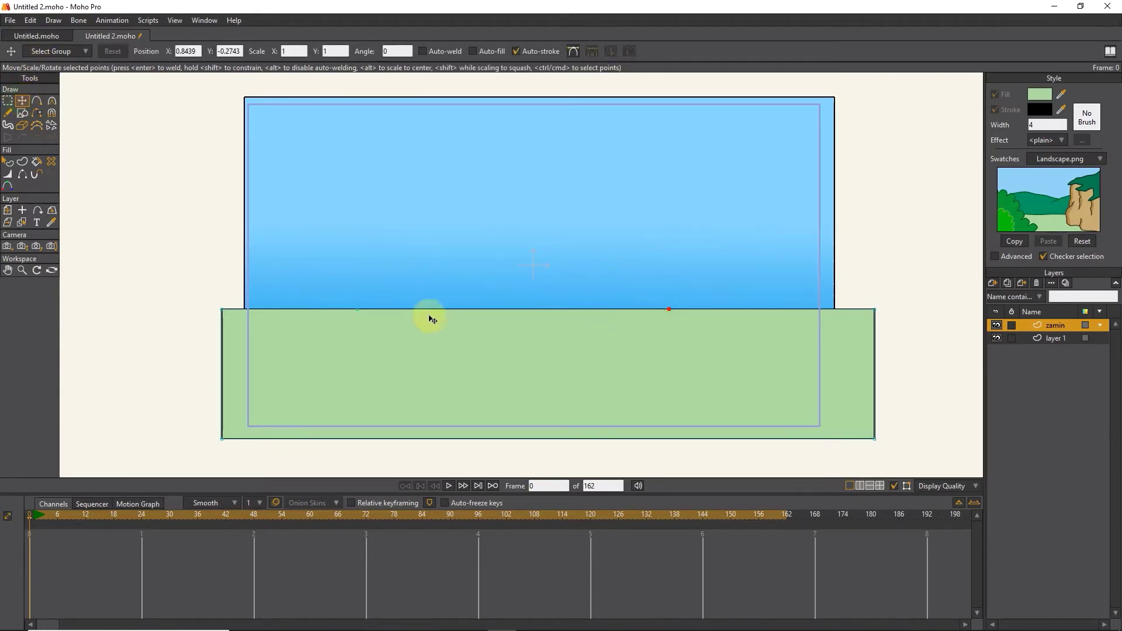
drag(359, 313, 354, 341)
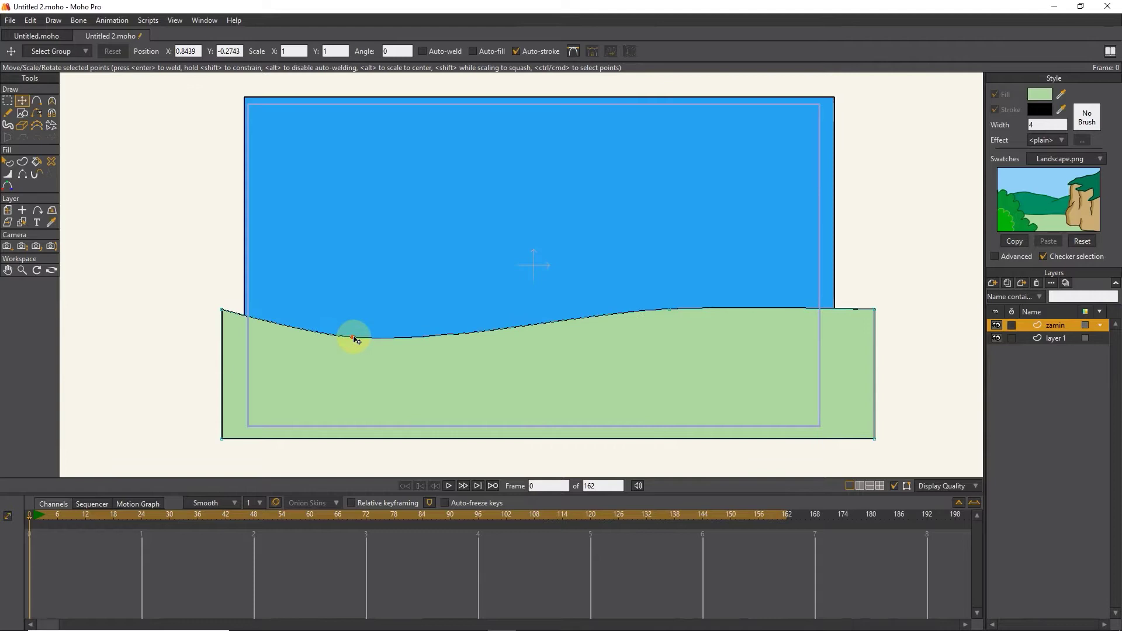
drag(669, 310, 669, 315)
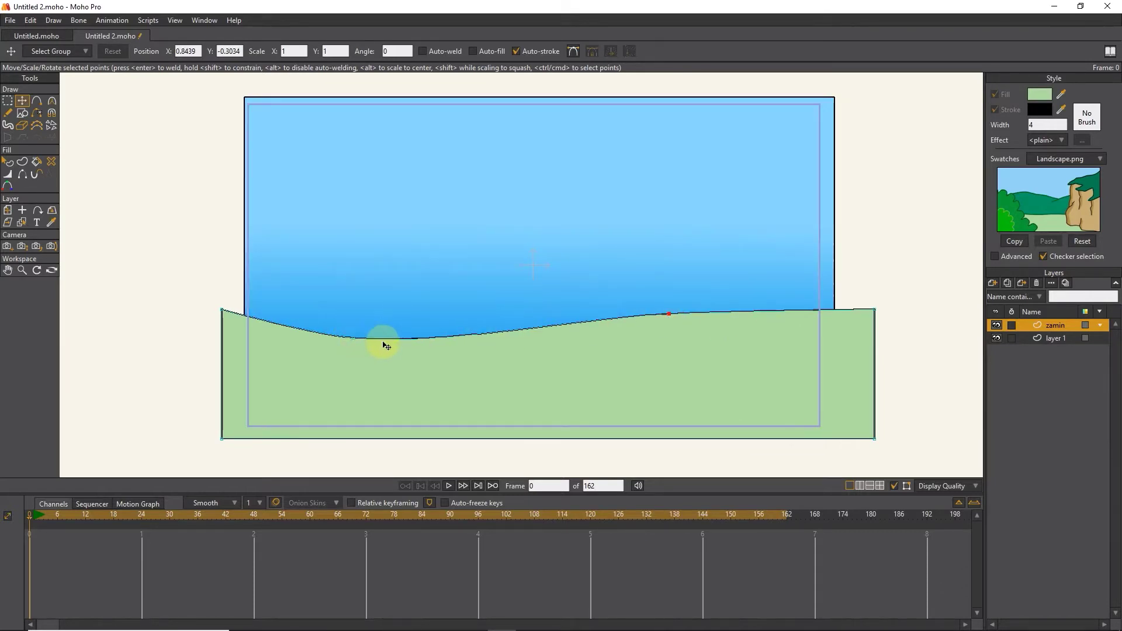
drag(353, 340, 351, 342)
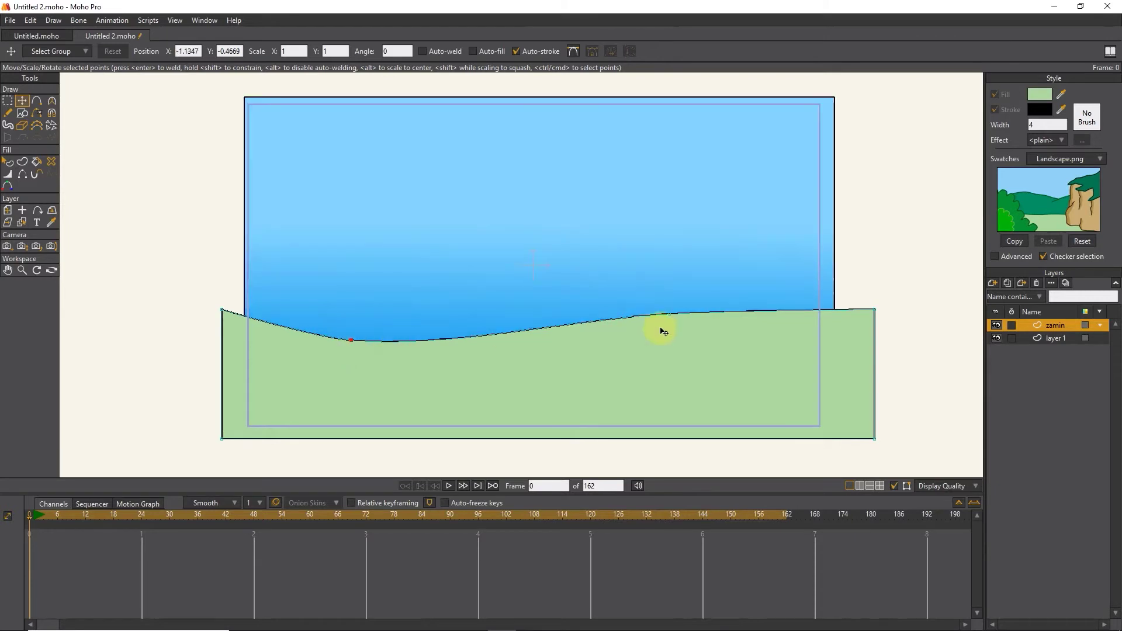
key(ctrl+r)
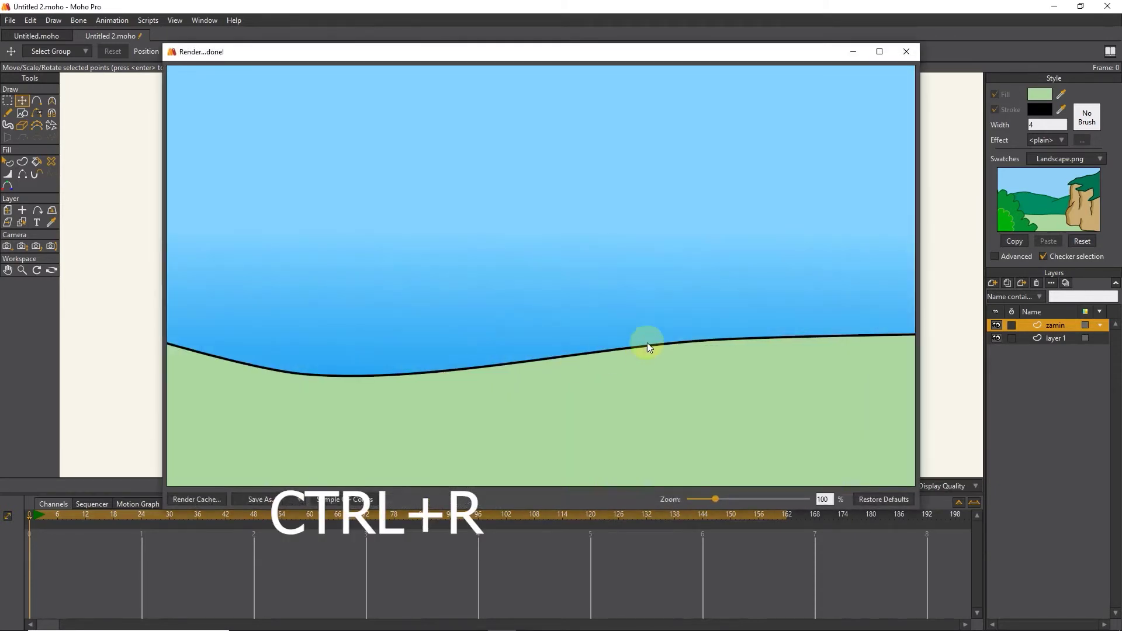
drag(570, 54, 569, 31)
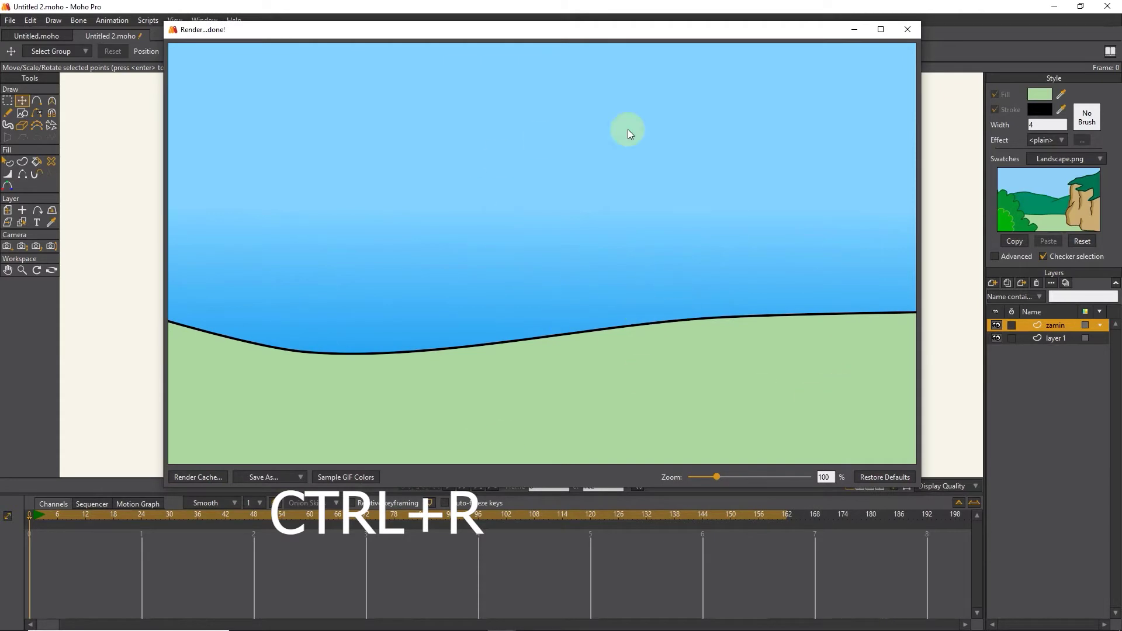
key(Escape)
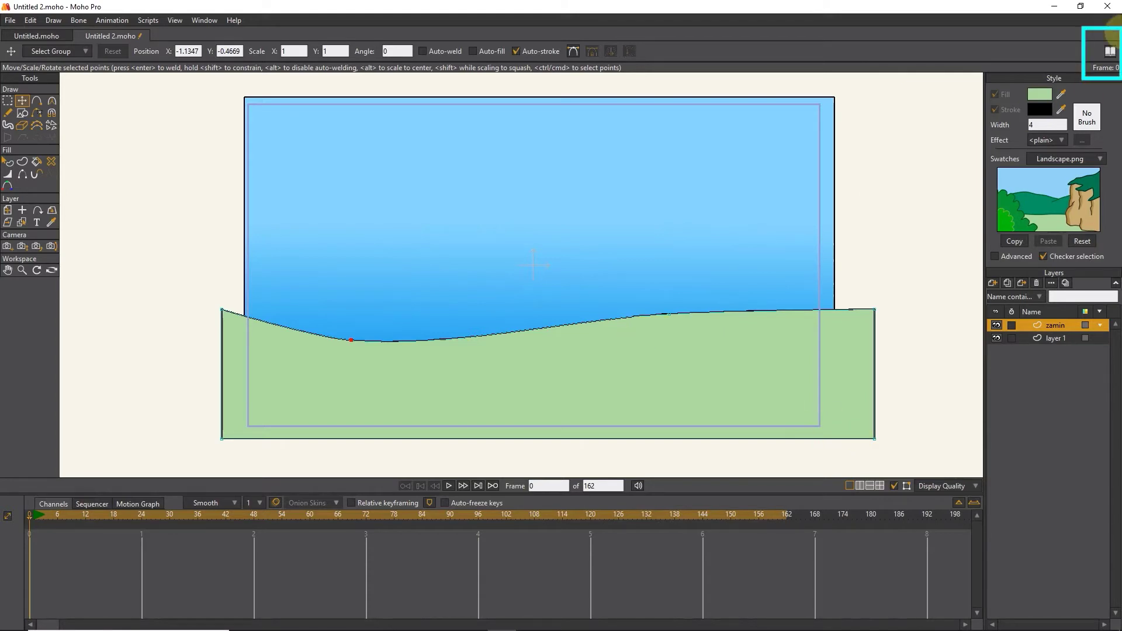
Search the library for 'tree' and insert Tree 3.anme into the scene
click(1110, 50)
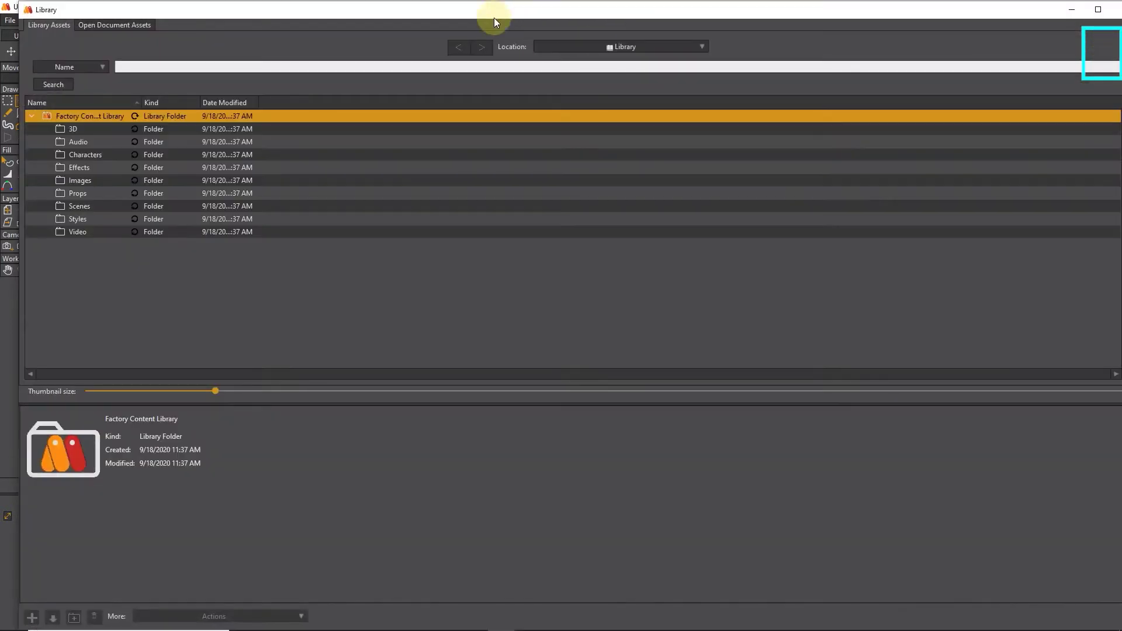
click(188, 68)
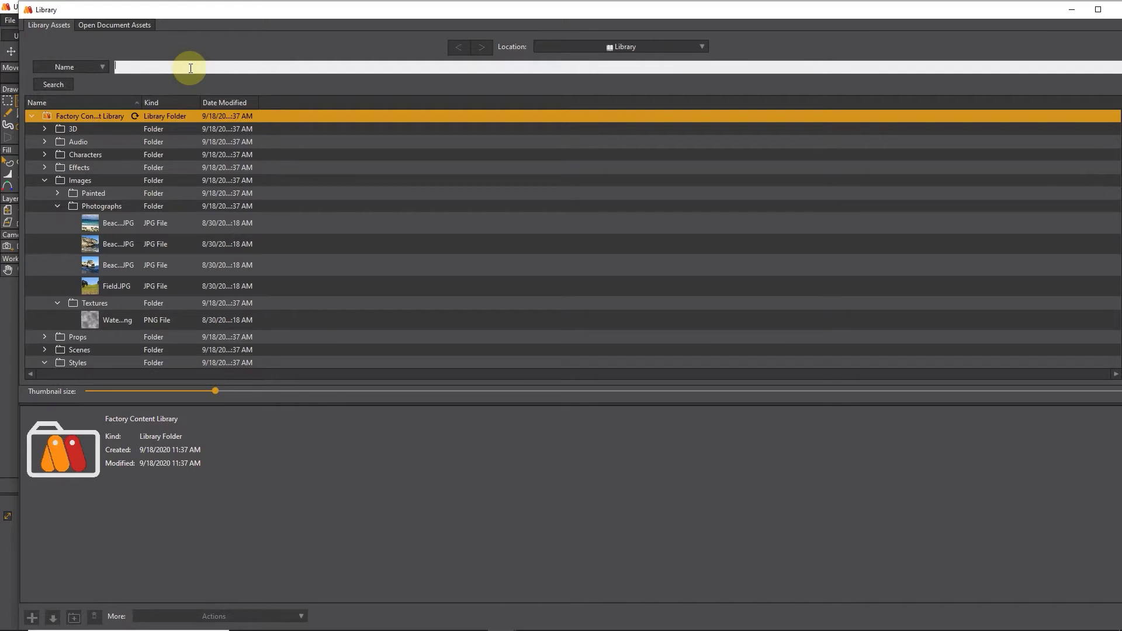
text(tree)
click(54, 85)
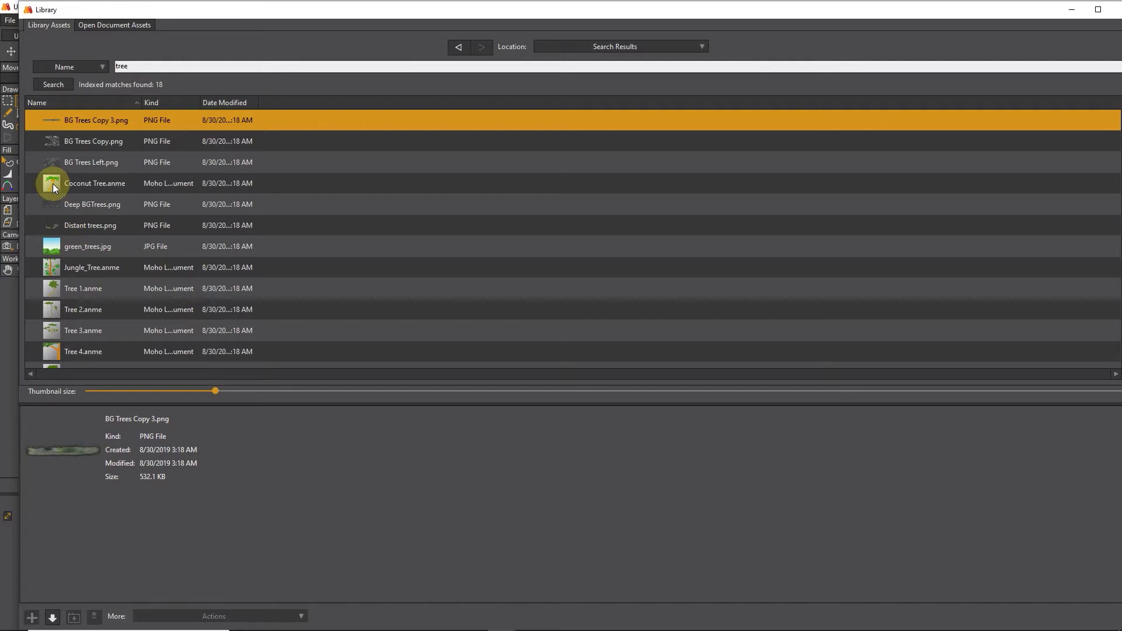
click(55, 332)
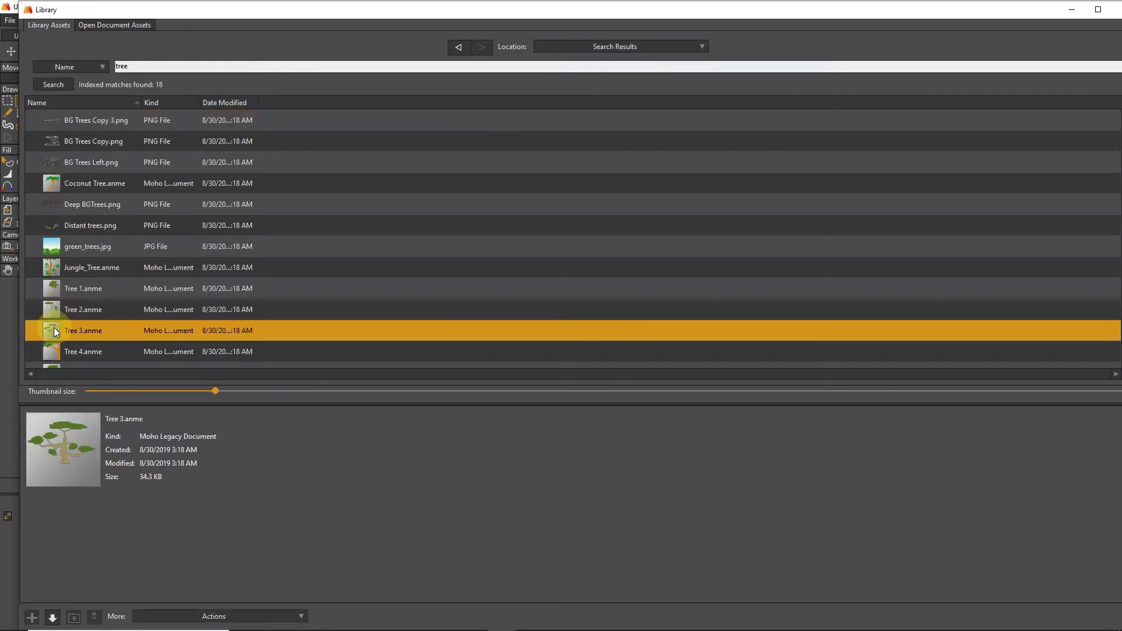
double_click(54, 331)
click(682, 419)
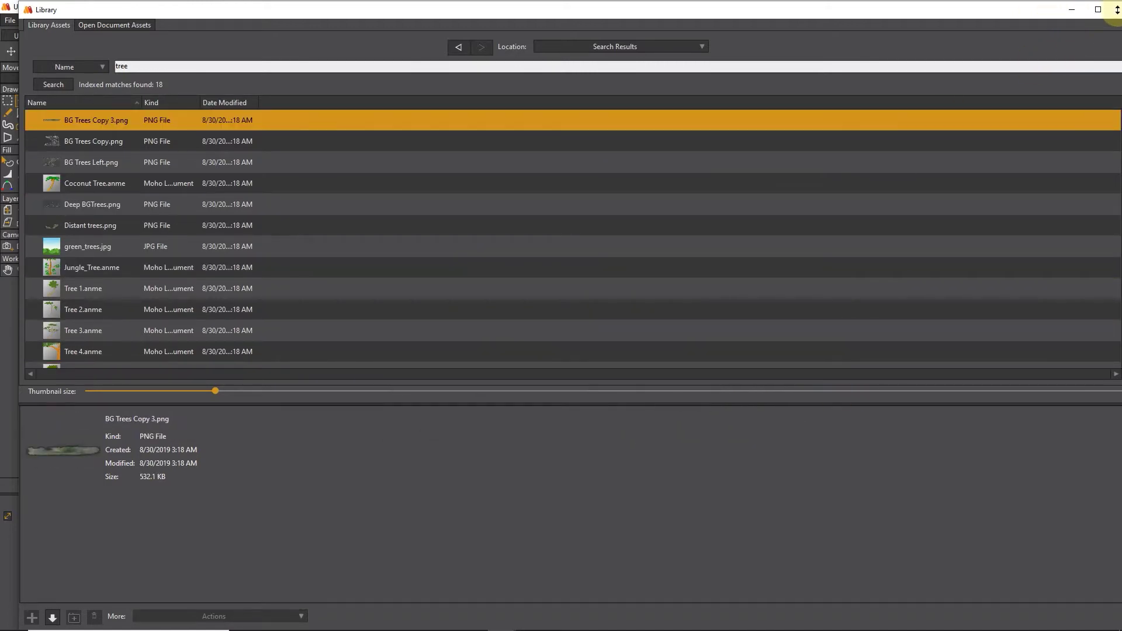
click(1072, 10)
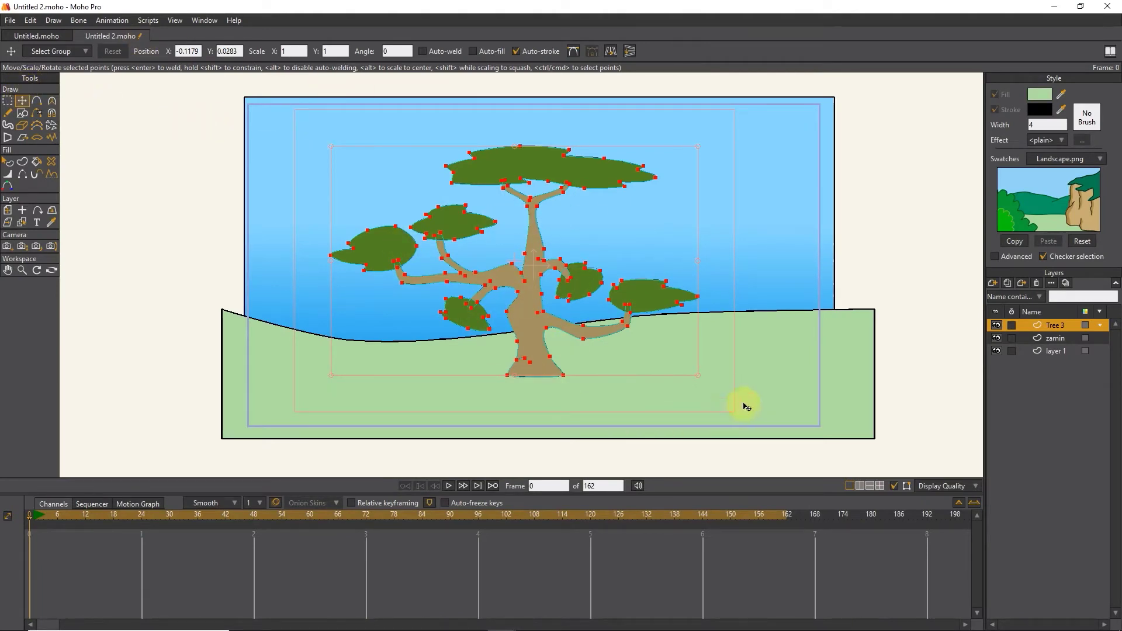
Shrink the tree onto the left hill and paste a copy on the right side
drag(699, 380, 515, 255)
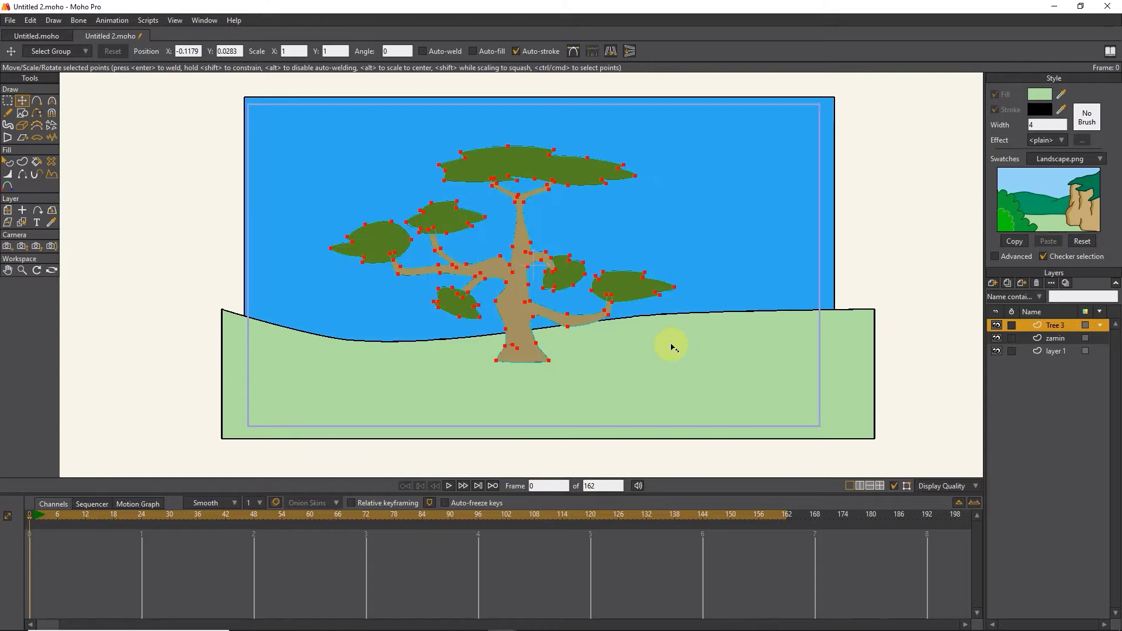
drag(427, 227, 333, 318)
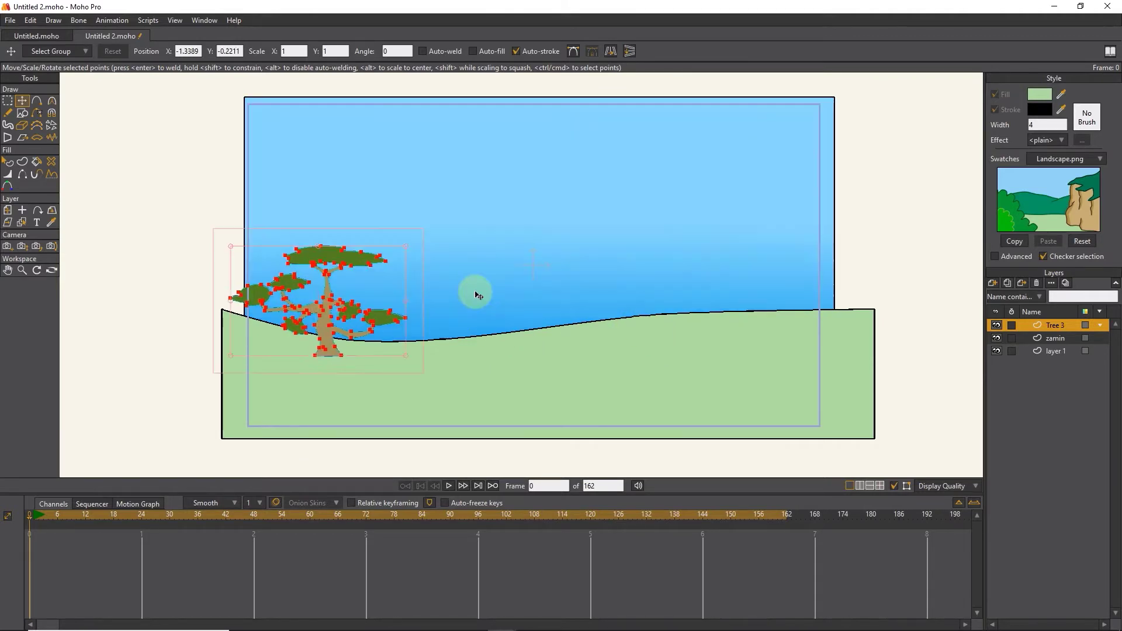
key(ctrl+c)
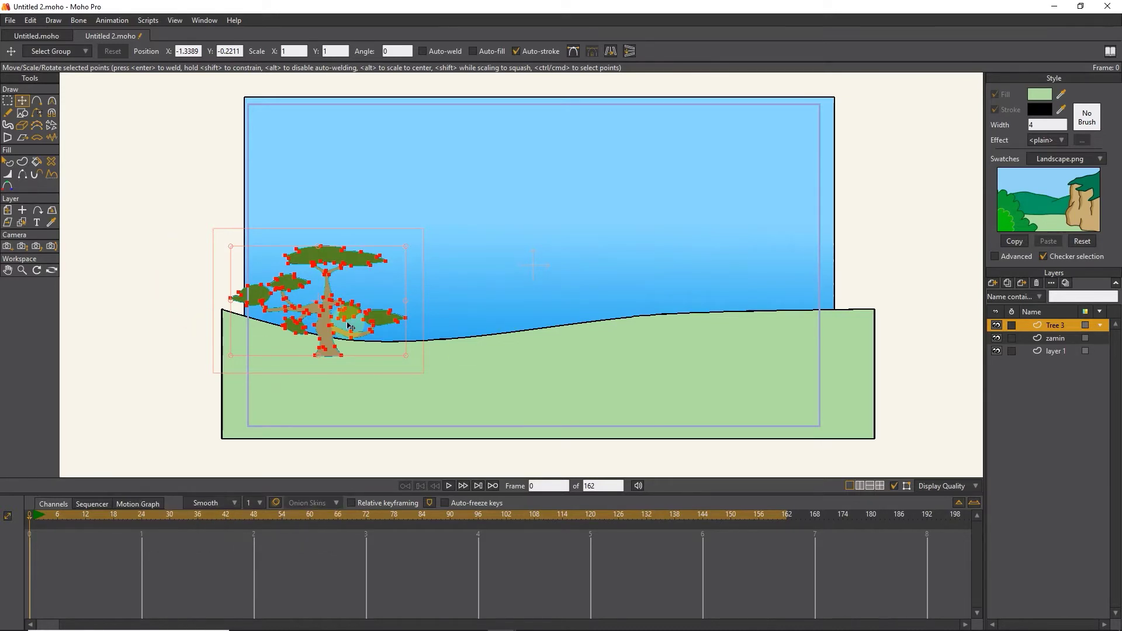
key(ctrl+v)
drag(349, 326, 771, 359)
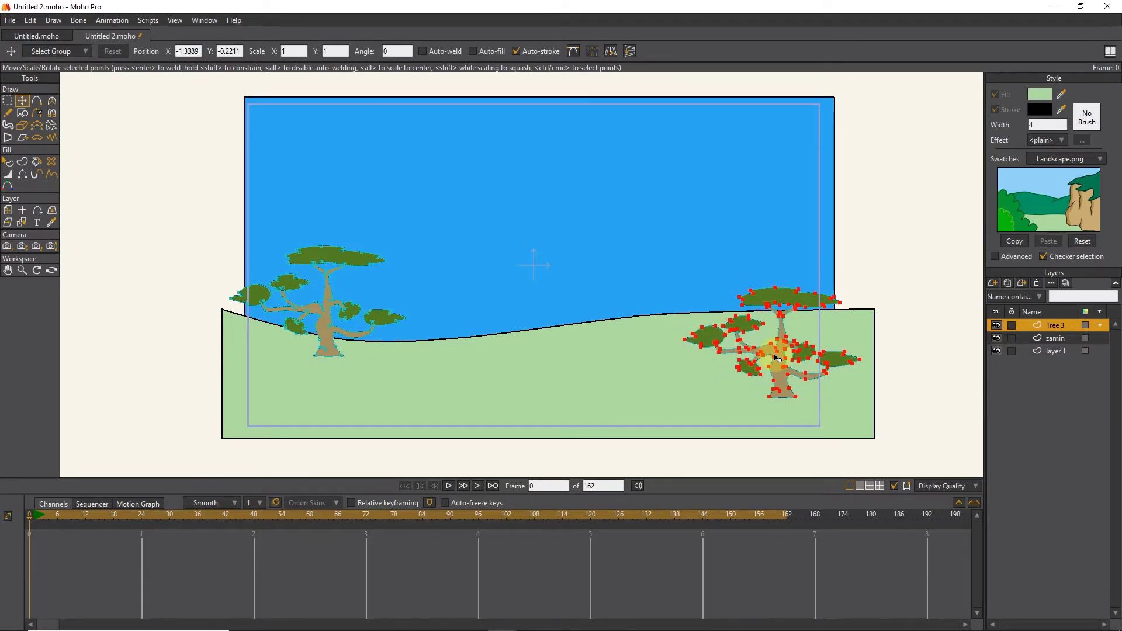
key(ctrl+d)
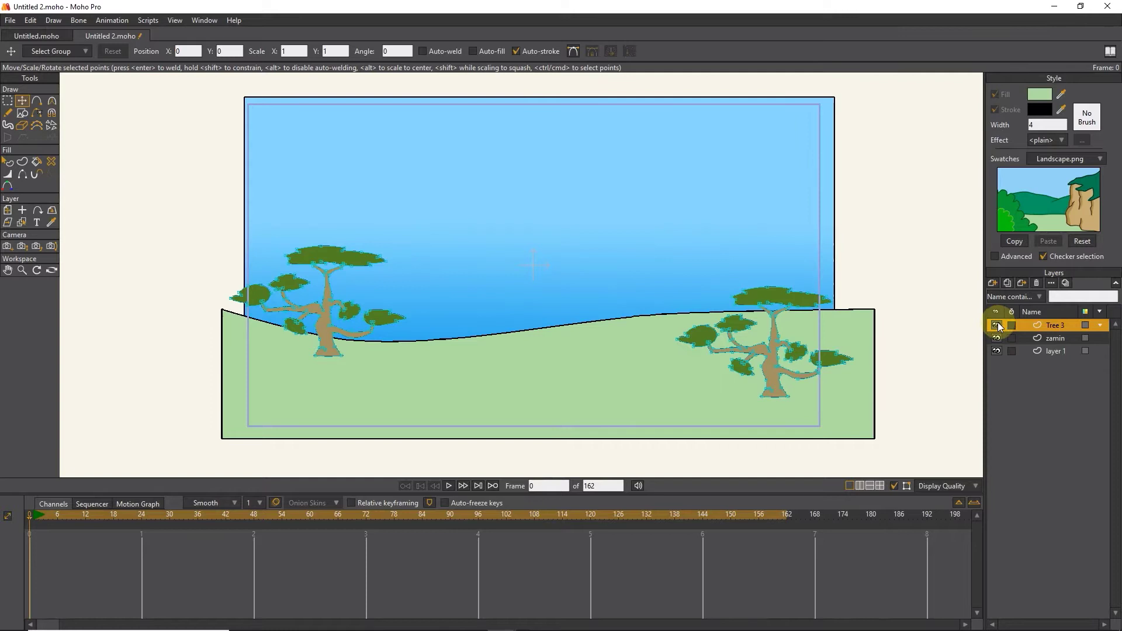
Toggle the Tree 3 layer's visibility off and on twice to compare
click(996, 325)
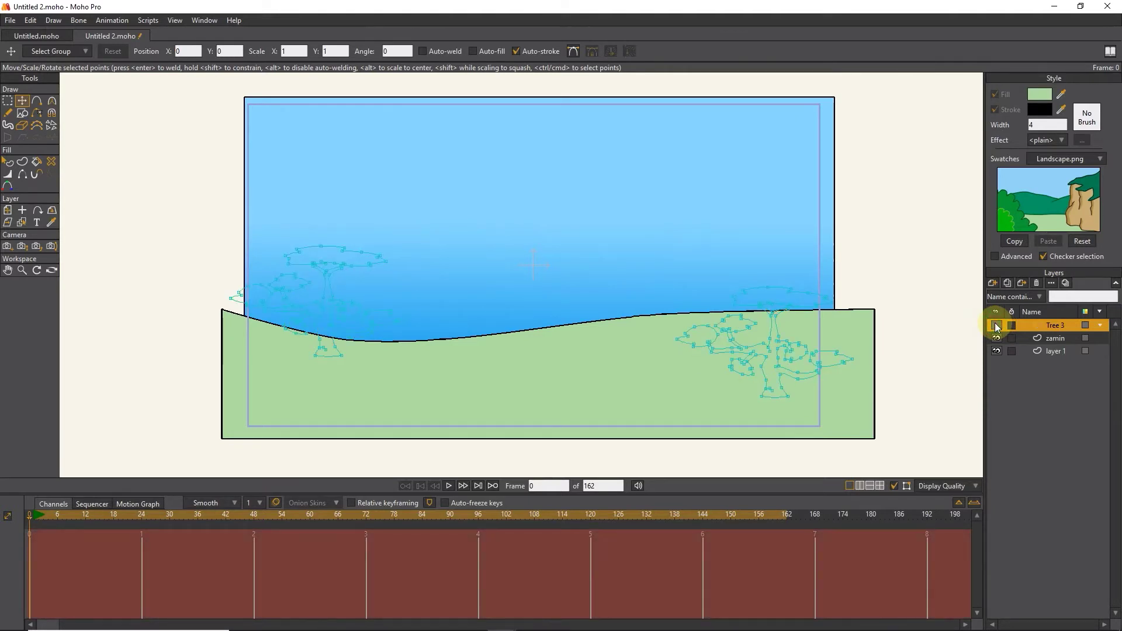
click(996, 326)
click(997, 326)
click(996, 325)
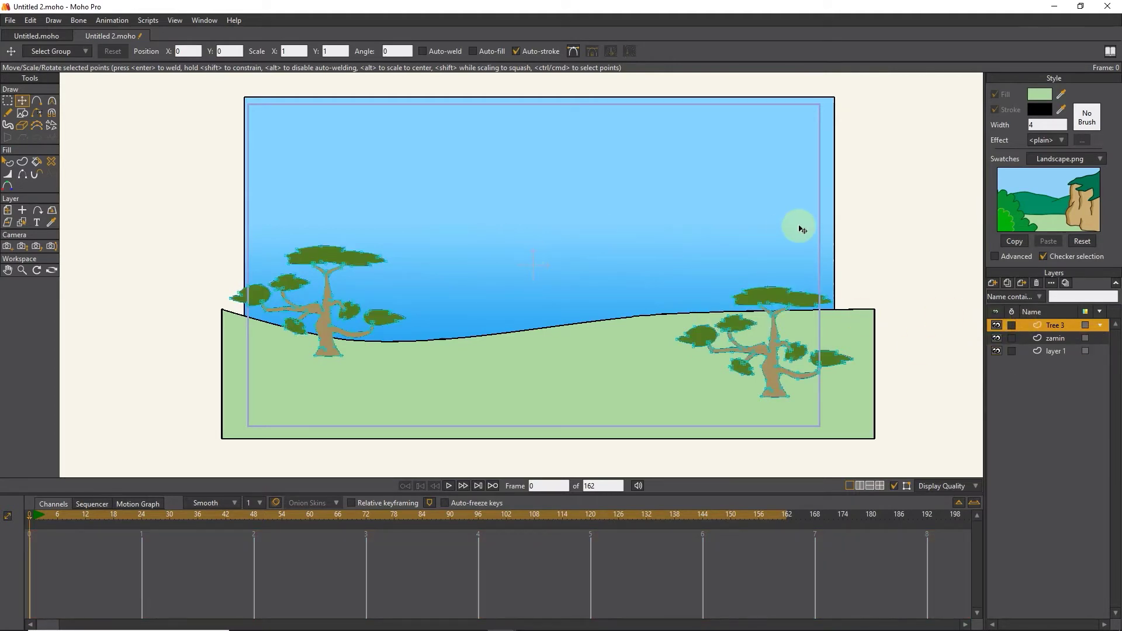
key(ctrl+r)
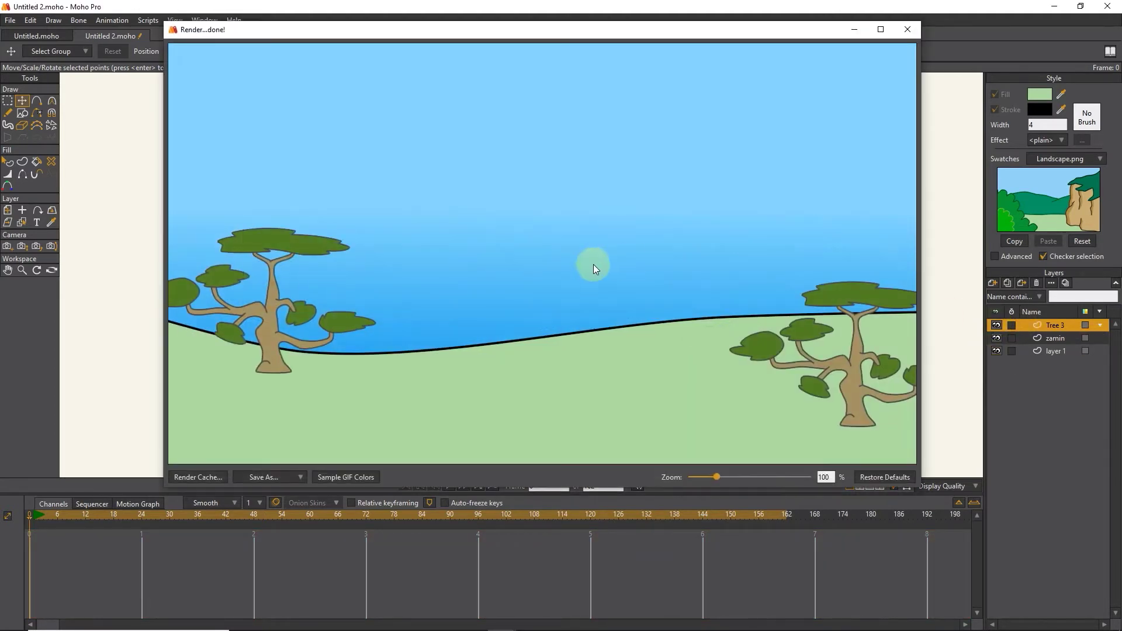
drag(594, 32, 607, 26)
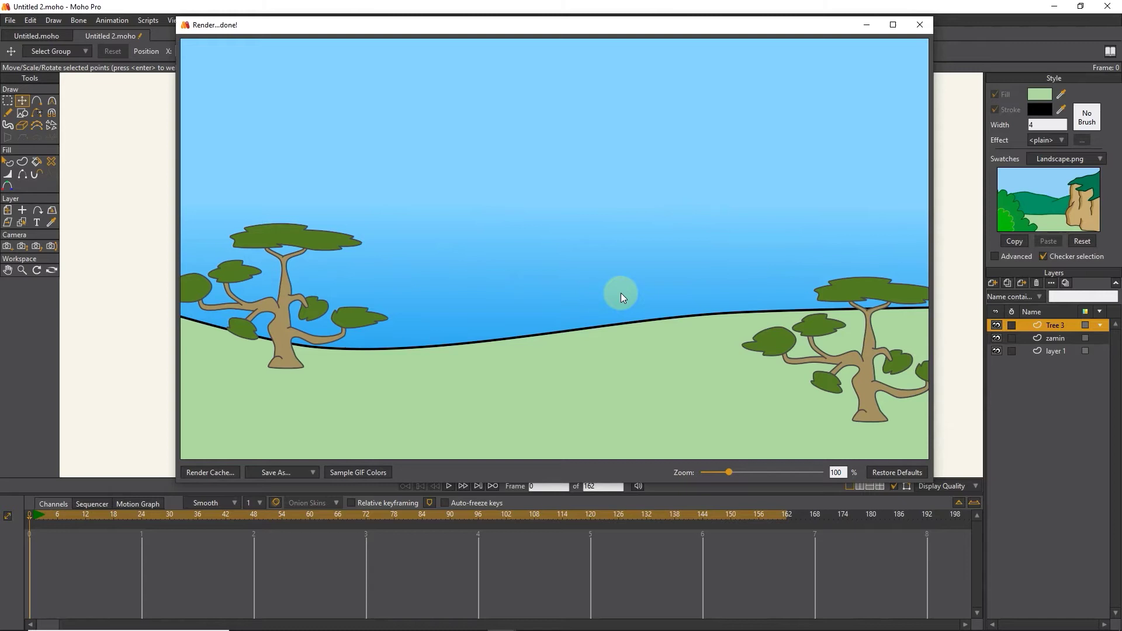
key(Escape)
key(g)
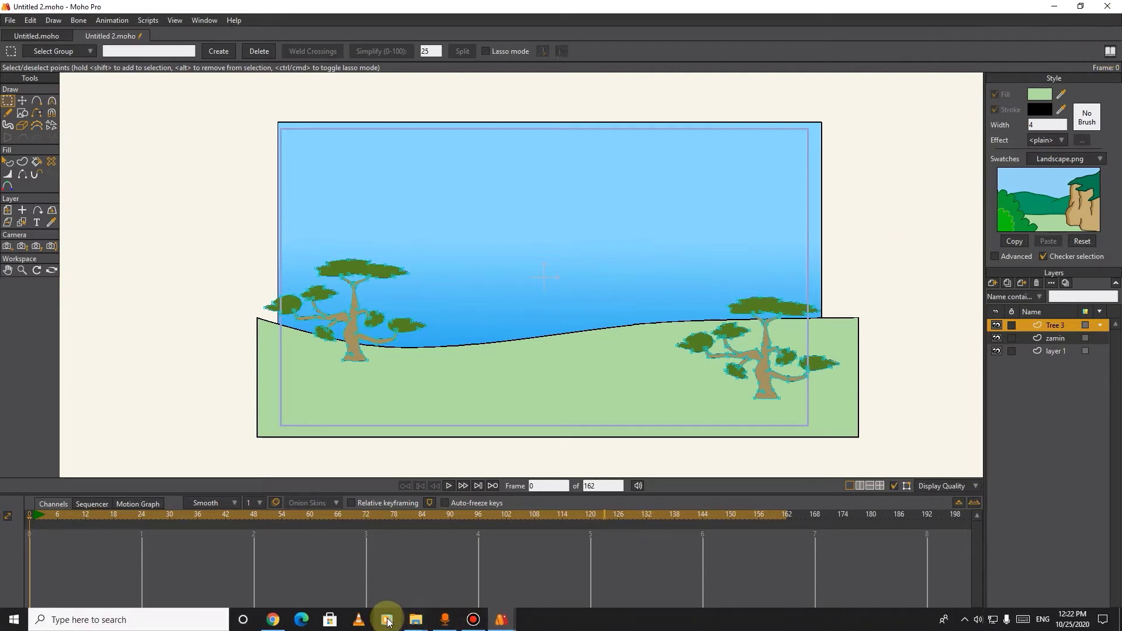
Preview mushroom, cloud and Star assets in the content library
mouse_move(500, 619)
click(528, 584)
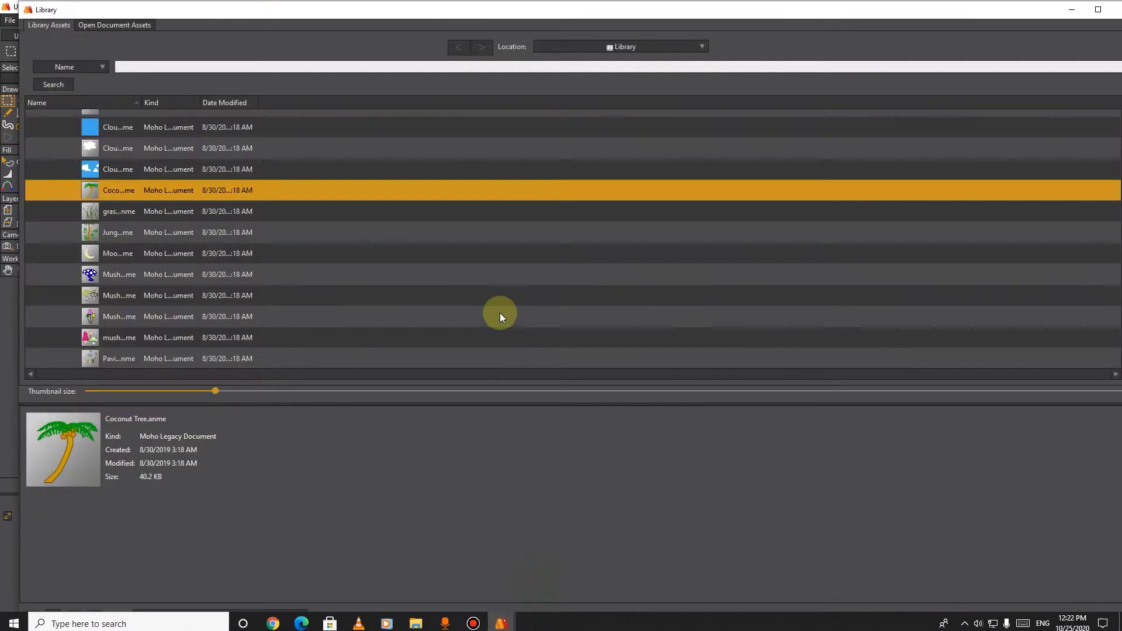
click(152, 290)
click(100, 337)
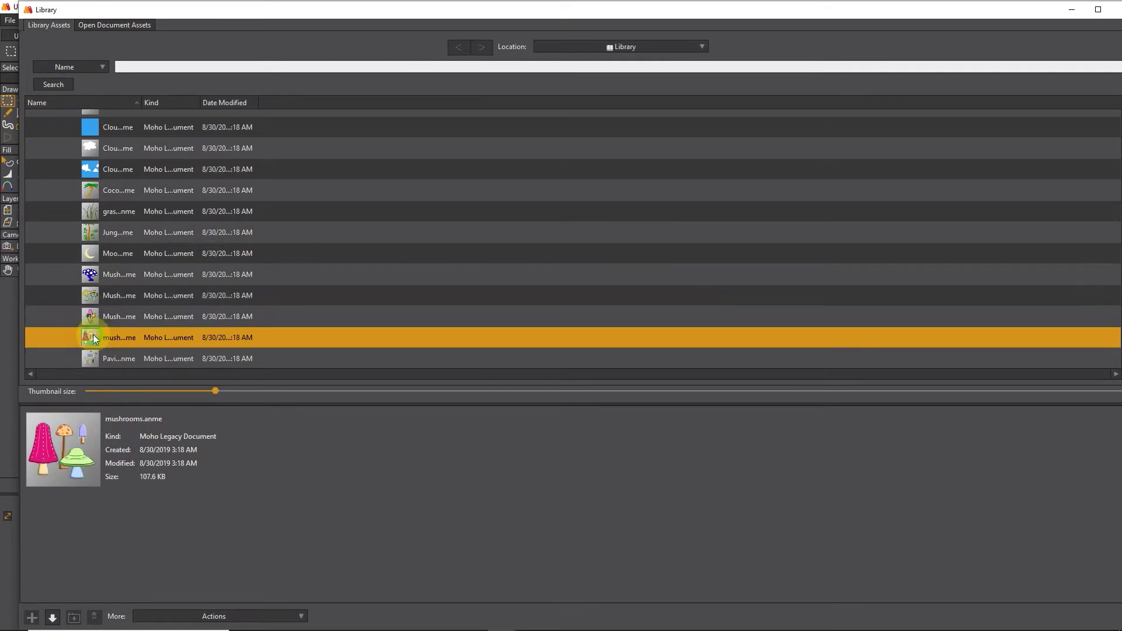
click(98, 169)
click(98, 147)
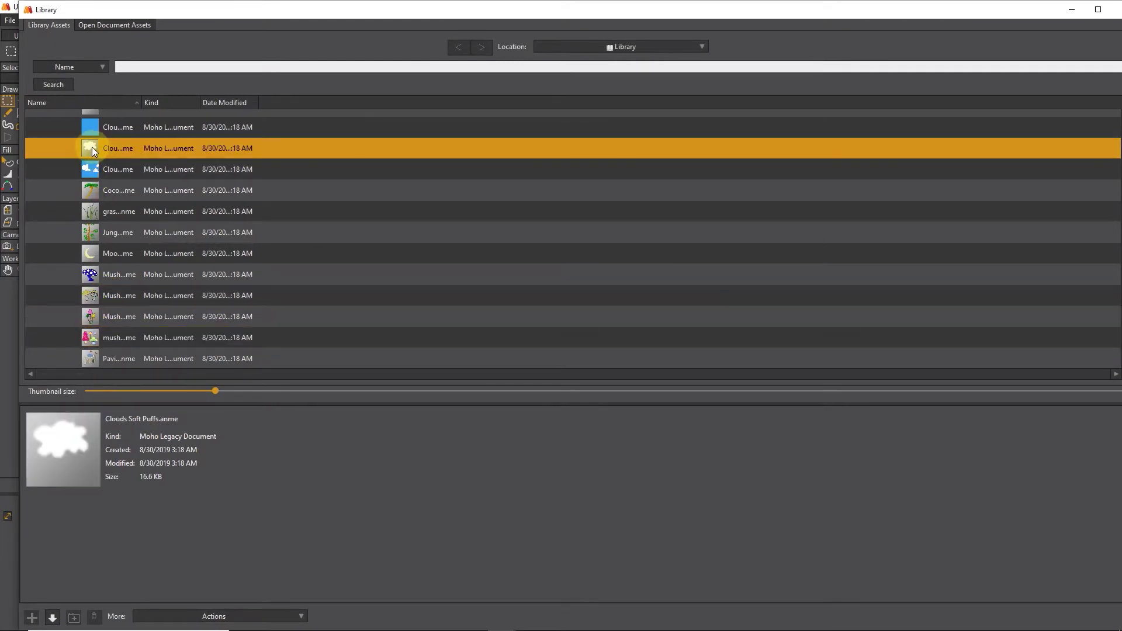
scroll(111, 225, down, 5)
click(99, 319)
scroll(106, 328, down, 2)
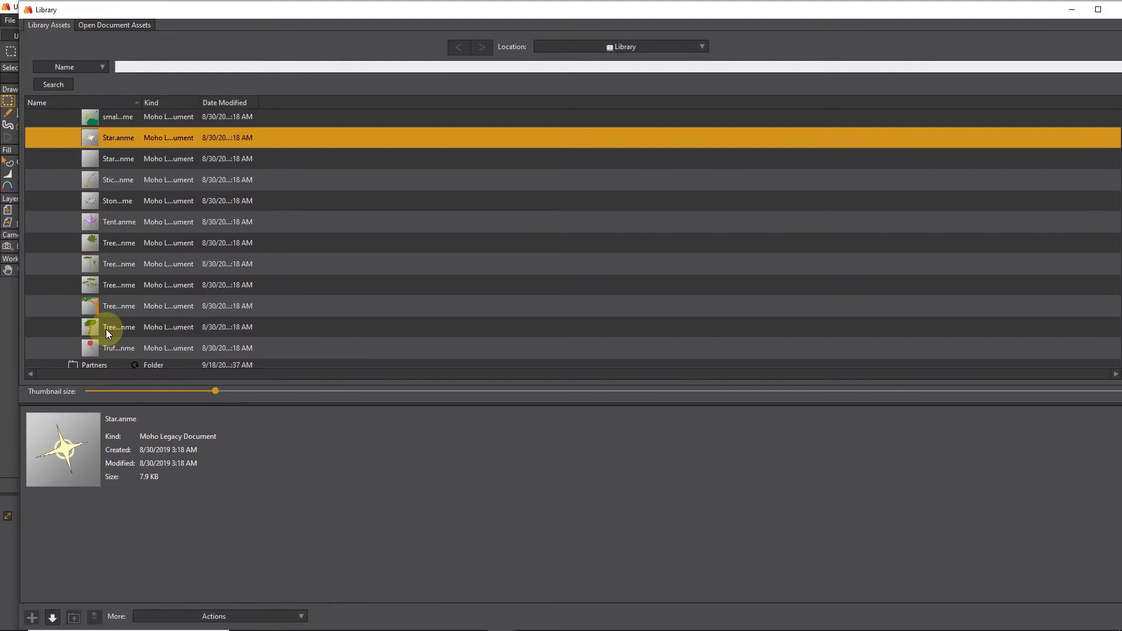
scroll(106, 329, up, 5)
scroll(112, 292, up, 5)
Insert the Clouds Puffs asset into the scene and close the library
click(90, 239)
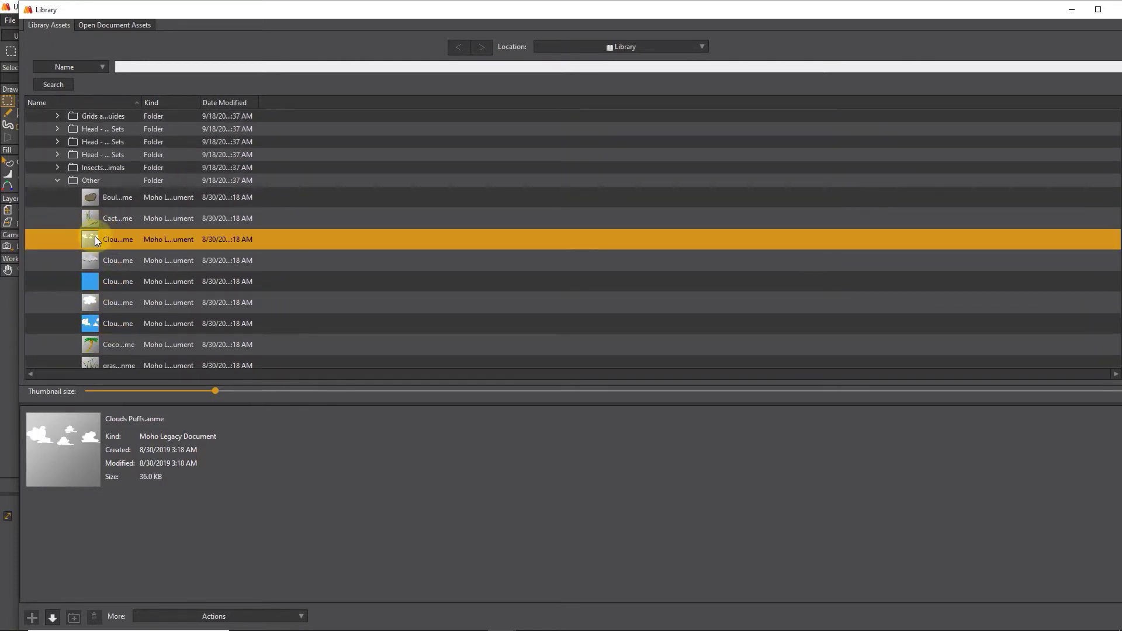
double_click(97, 243)
click(755, 417)
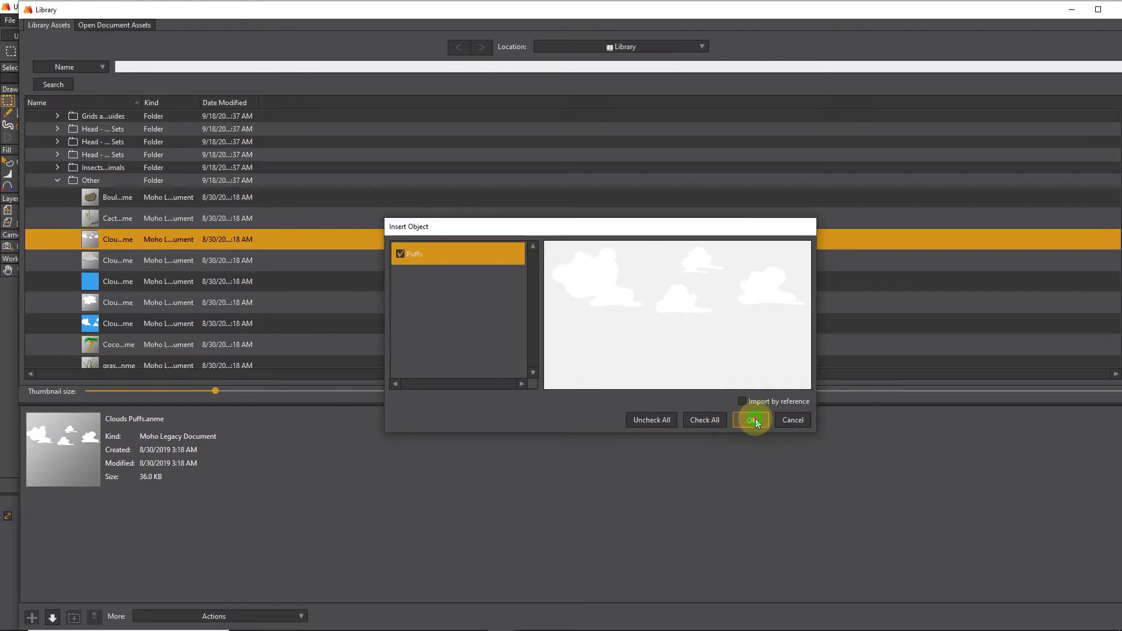
click(1074, 7)
Select every cloud point on the Puffs layer
drag(514, 243, 585, 235)
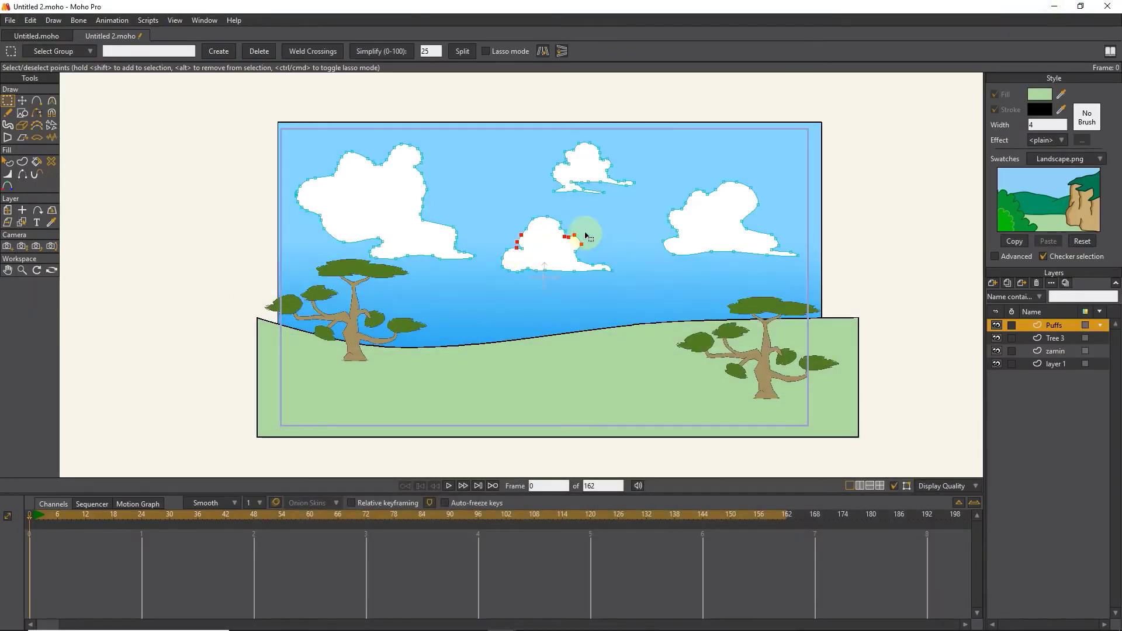
click(7, 101)
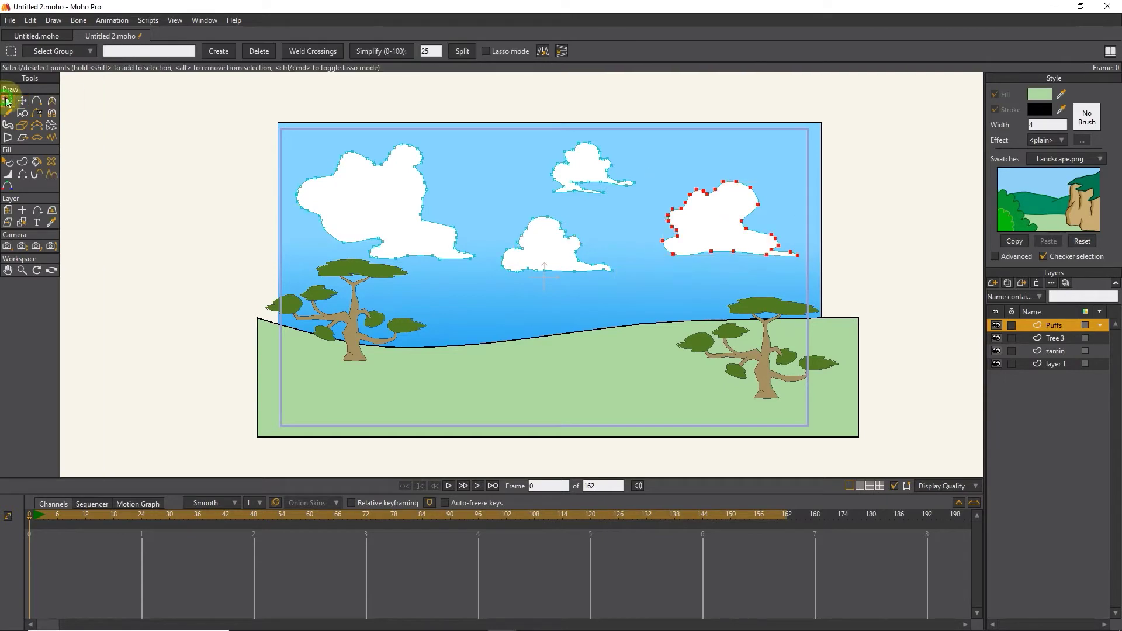
click(933, 98)
key(ctrl+a)
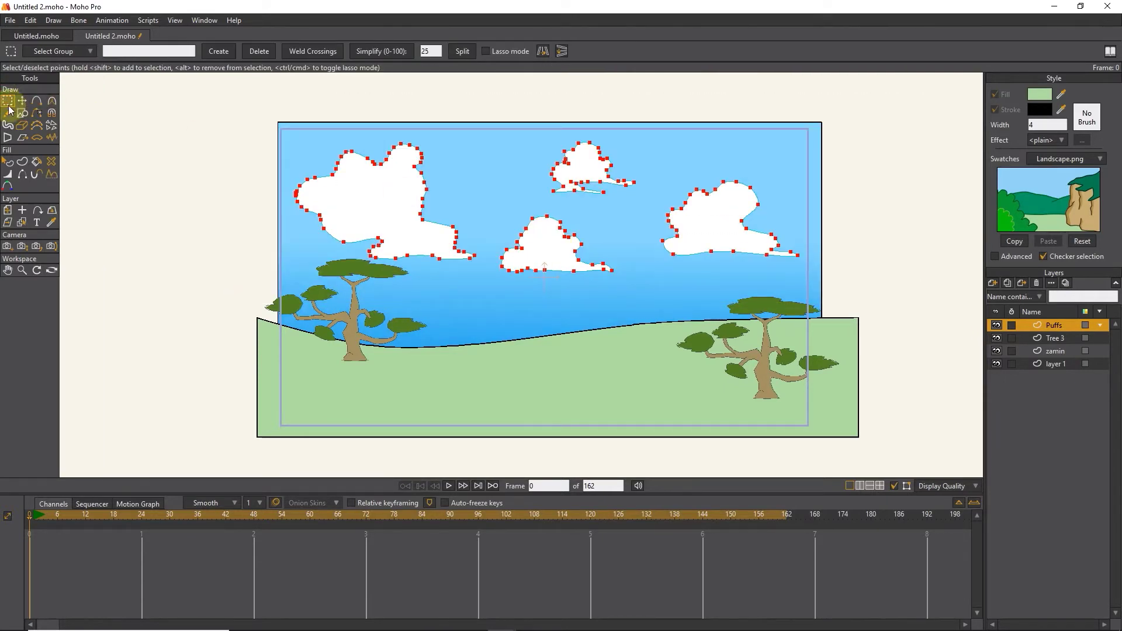
Shrink the clouds, move them up toward the sky centre, and render a preview
click(22, 101)
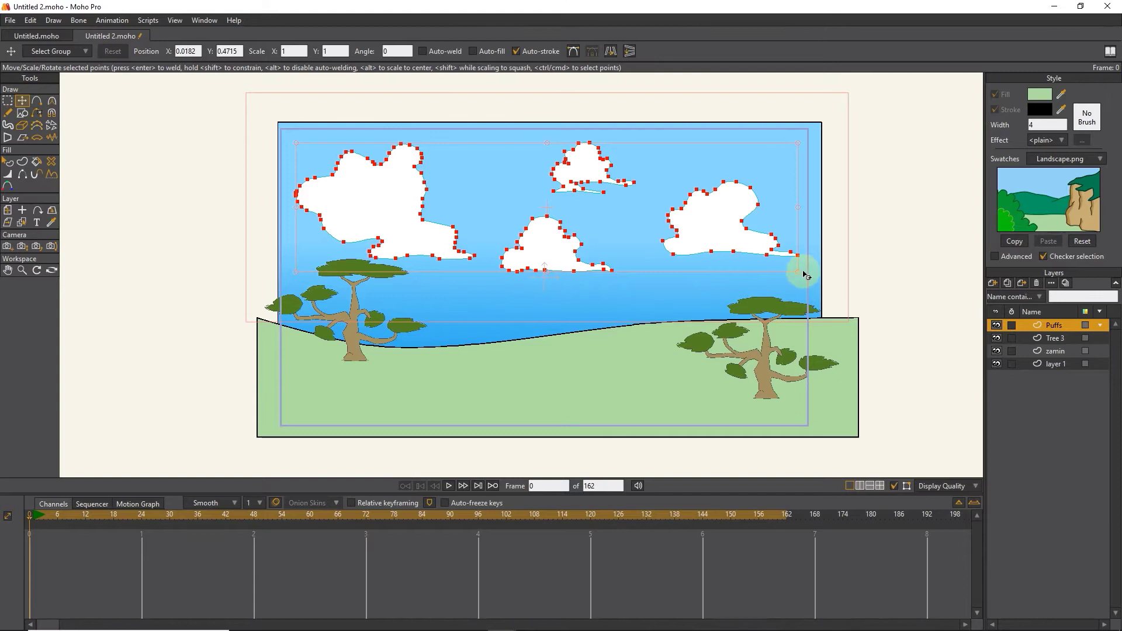
drag(798, 271, 558, 210)
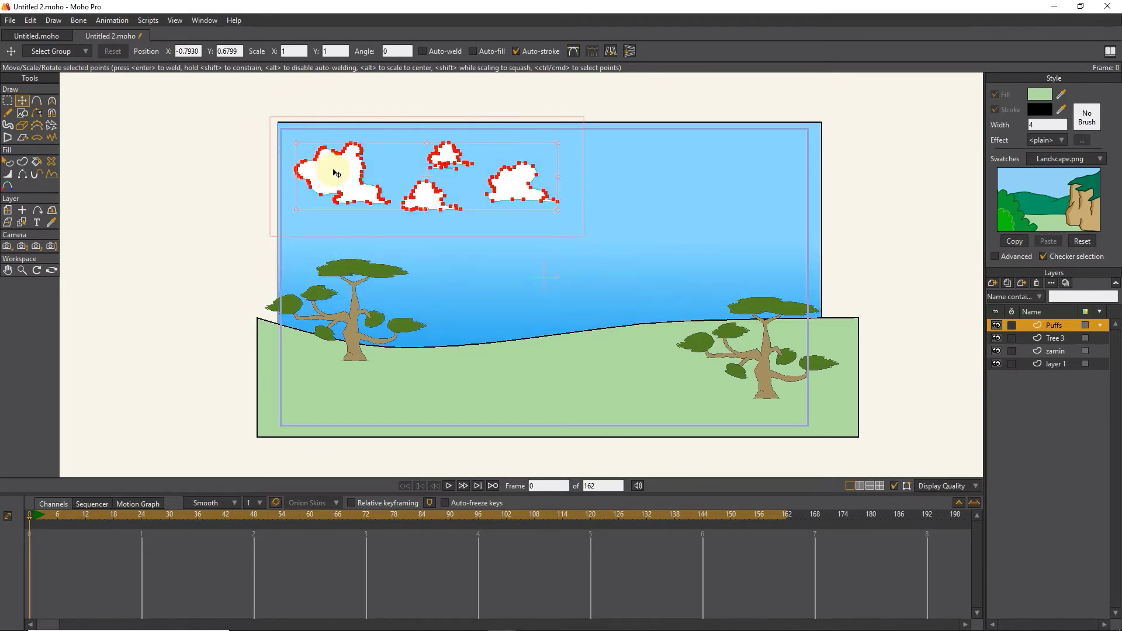
drag(331, 171, 449, 180)
click(947, 267)
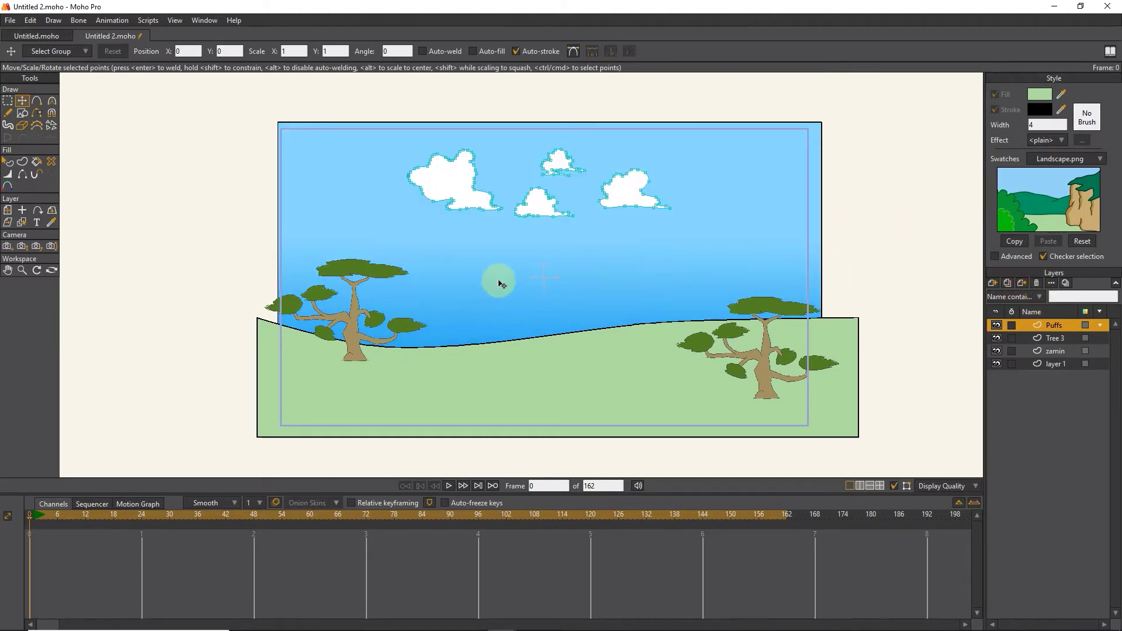
key(ctrl+r)
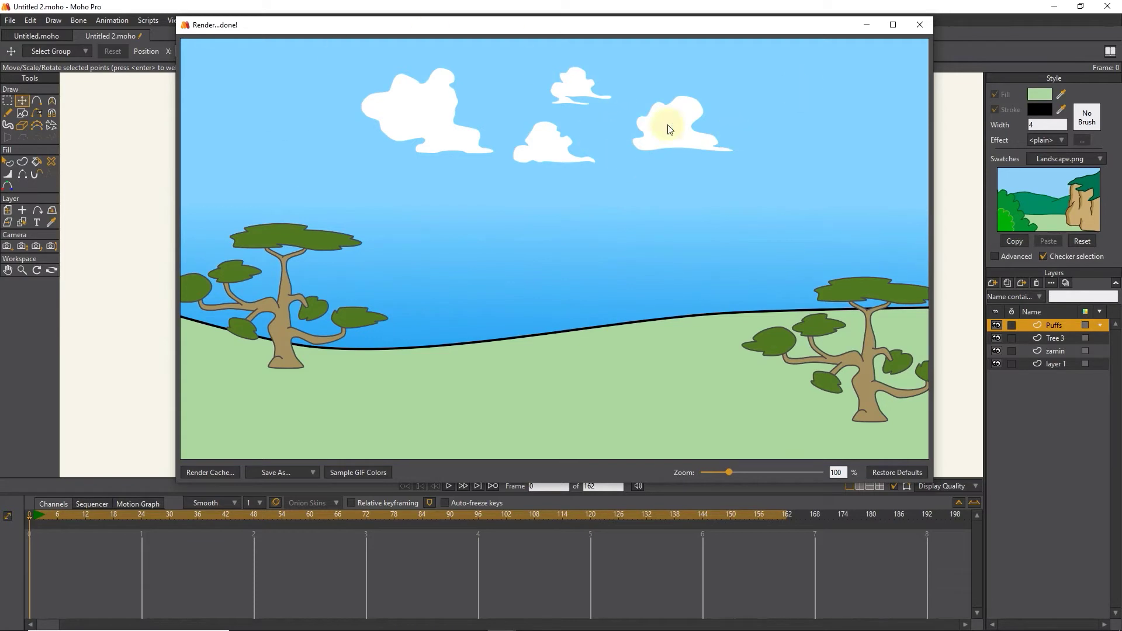
Close the render preview, toggle the Puffs cloud layer off and on, and reopen the Library
click(920, 26)
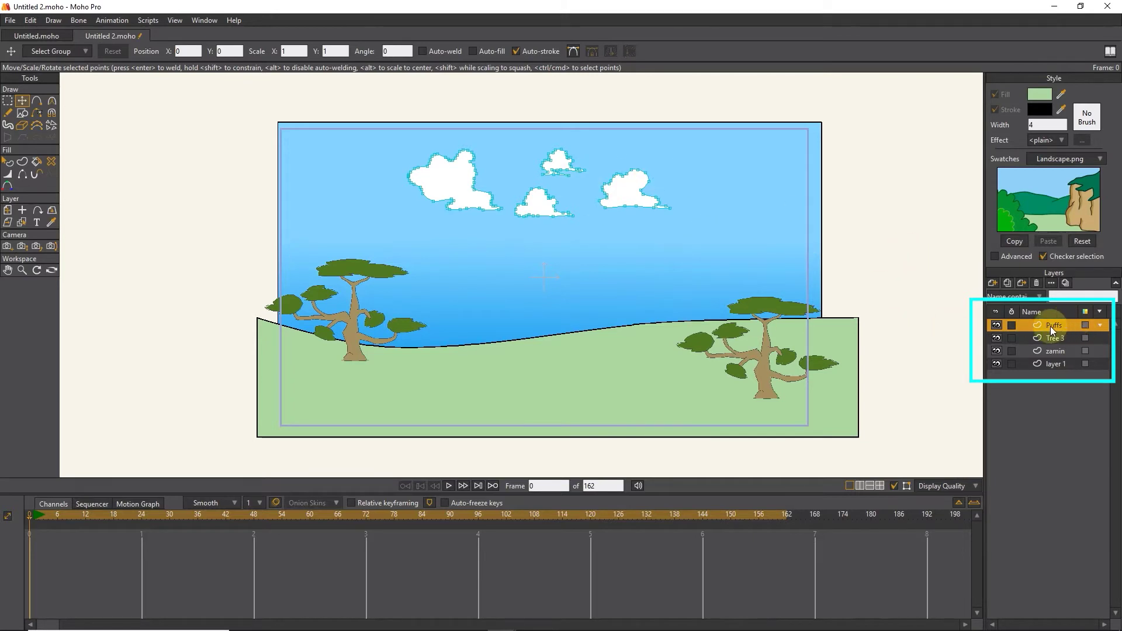
click(997, 325)
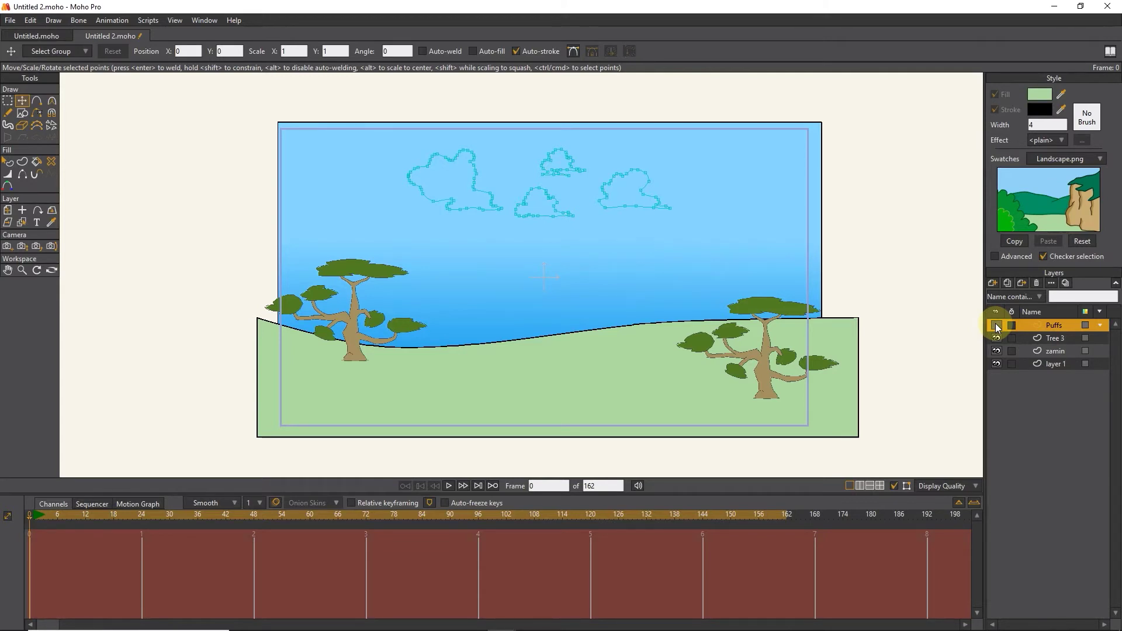
click(996, 325)
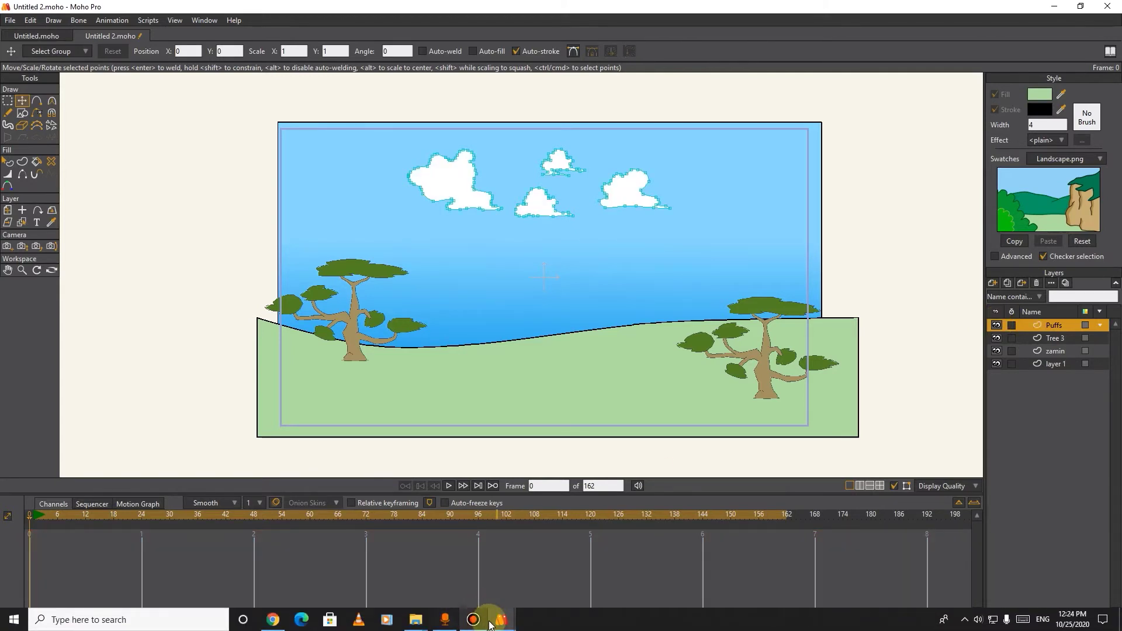
mouse_move(501, 619)
click(527, 562)
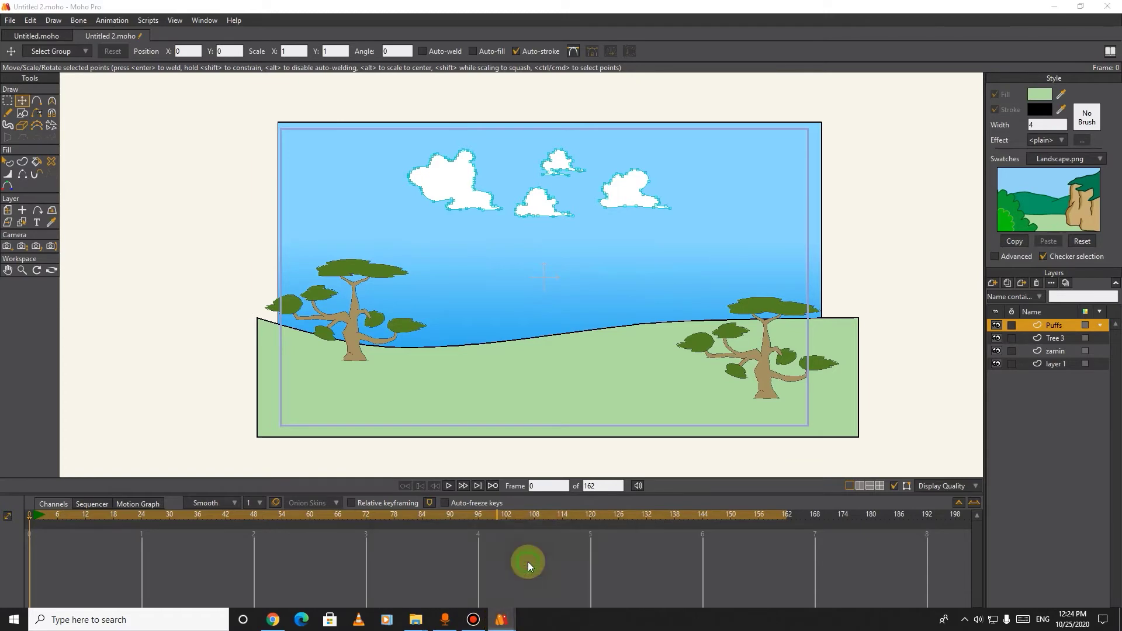
Insert the Stone Pile asset from the Library's Other folder as a new layer, then minimize the Library
scroll(101, 286, down, 1)
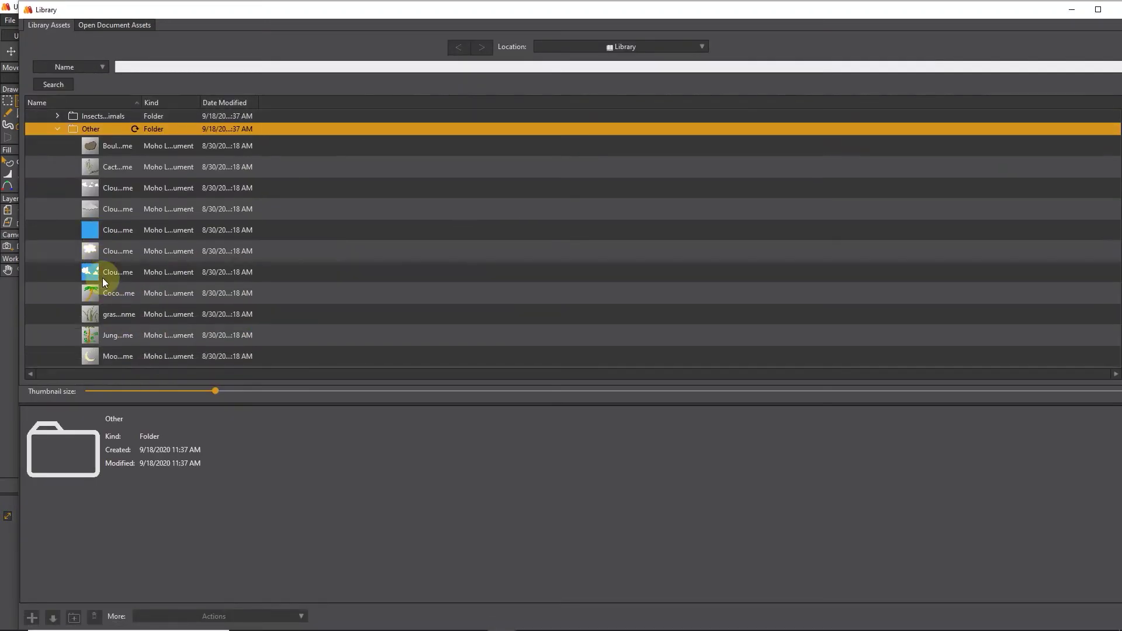
scroll(103, 278, down, 1)
click(114, 326)
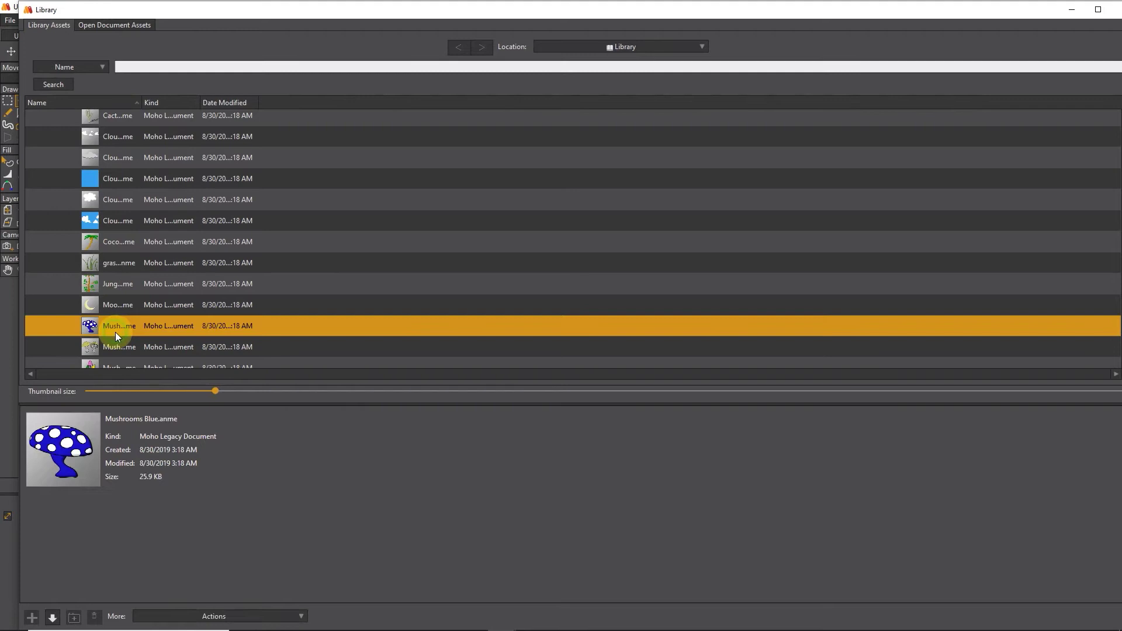
scroll(114, 327, down, 4)
click(130, 324)
double_click(131, 326)
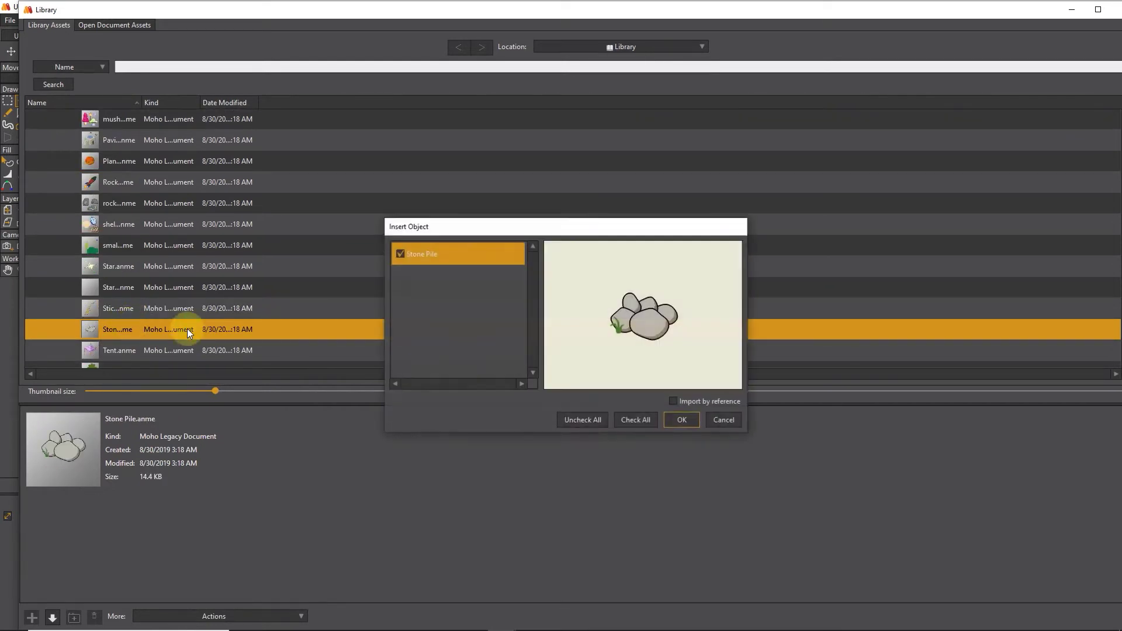
click(685, 419)
key(Up)
key(Up)
key(Up)
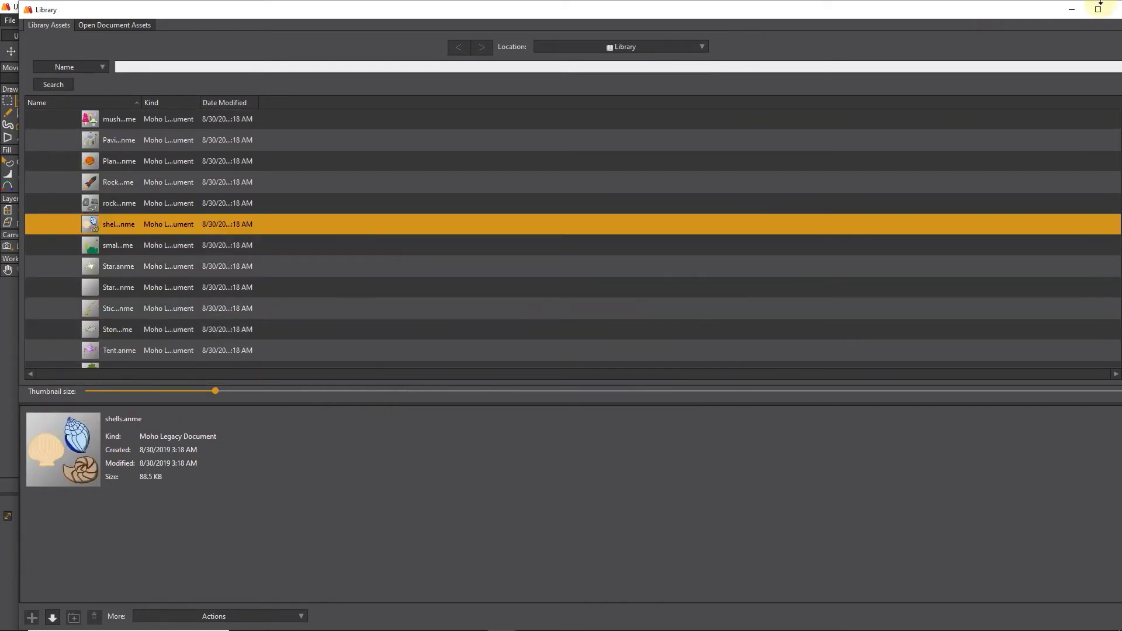
click(1073, 13)
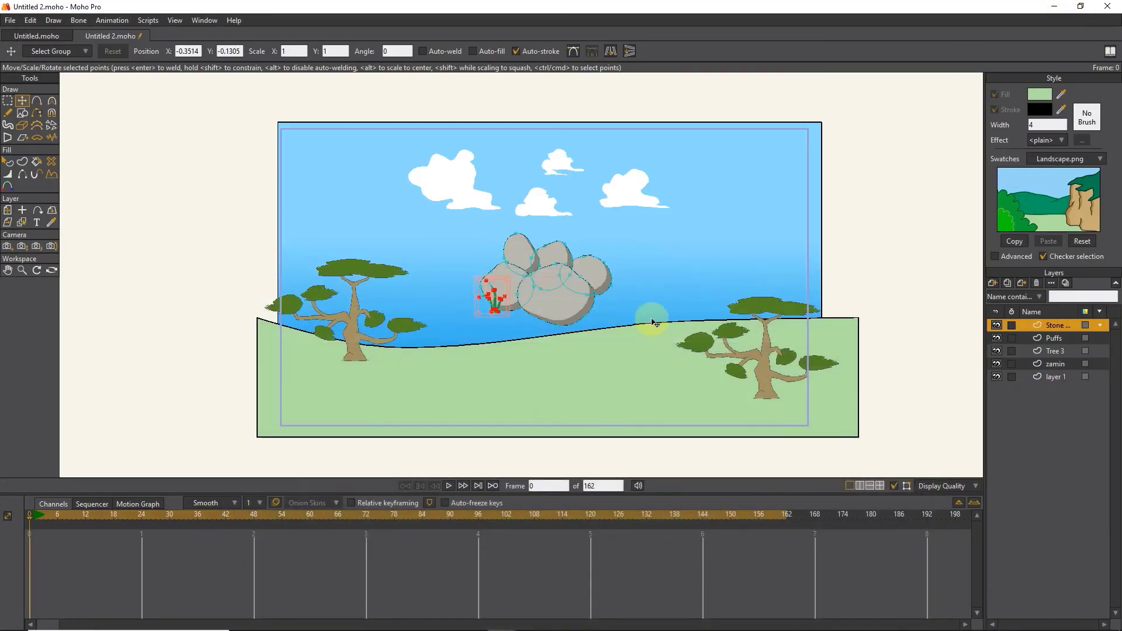
Select all Stone Pile points, scale them down onto the ground, and render a preview
click(8, 100)
key(ctrl+a)
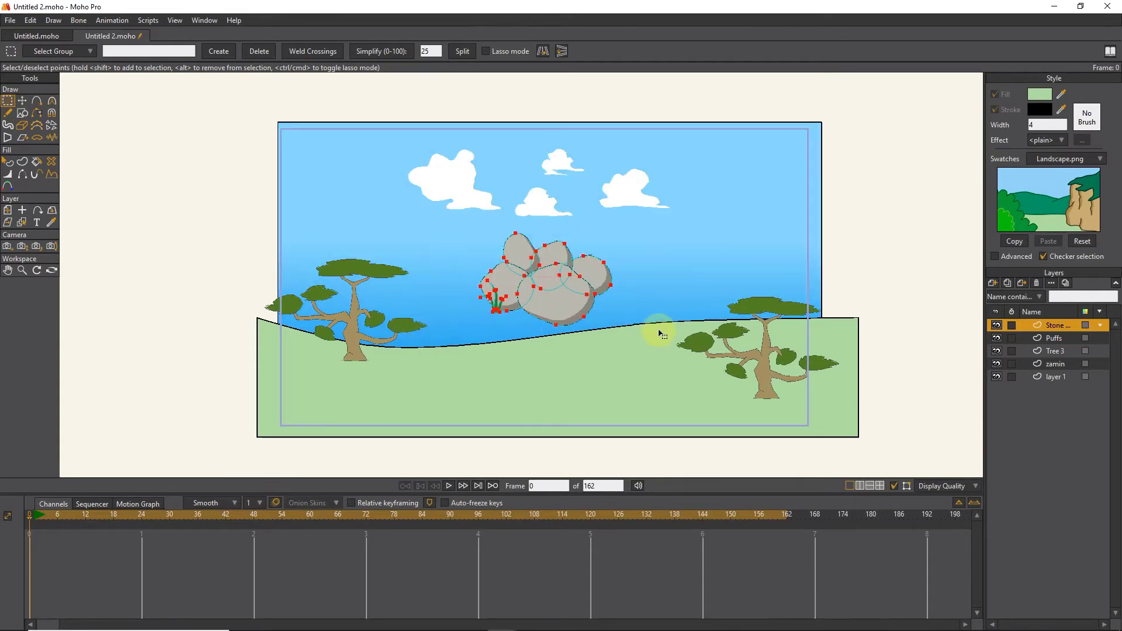
click(22, 100)
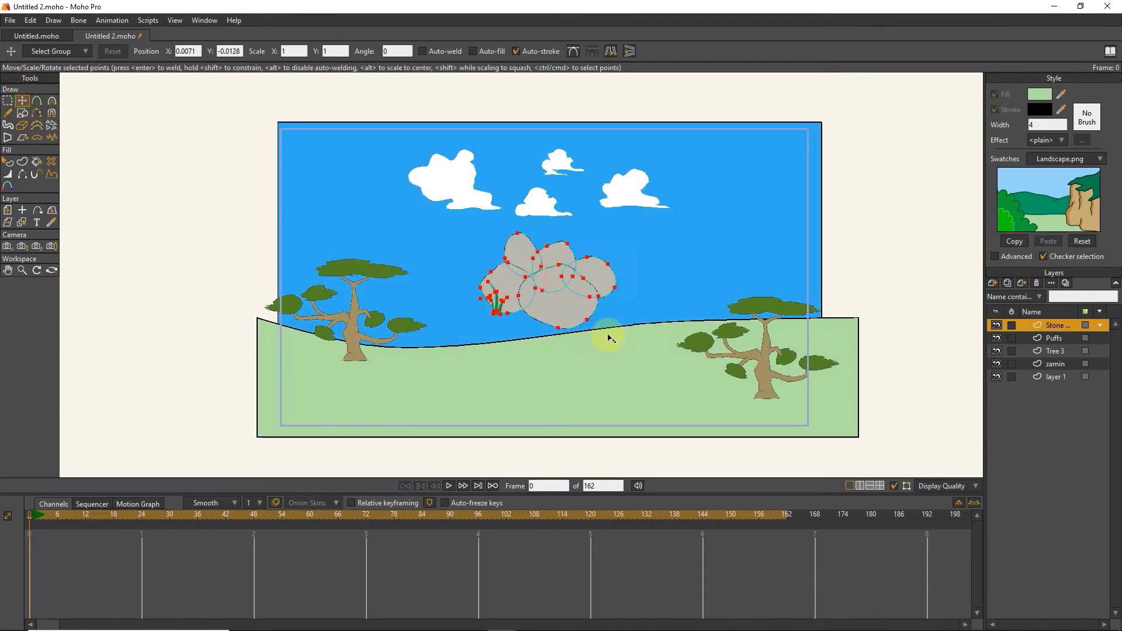
mouse_move(607, 334)
mouse_down()
mouse_move(511, 262)
mouse_move(617, 337)
mouse_up()
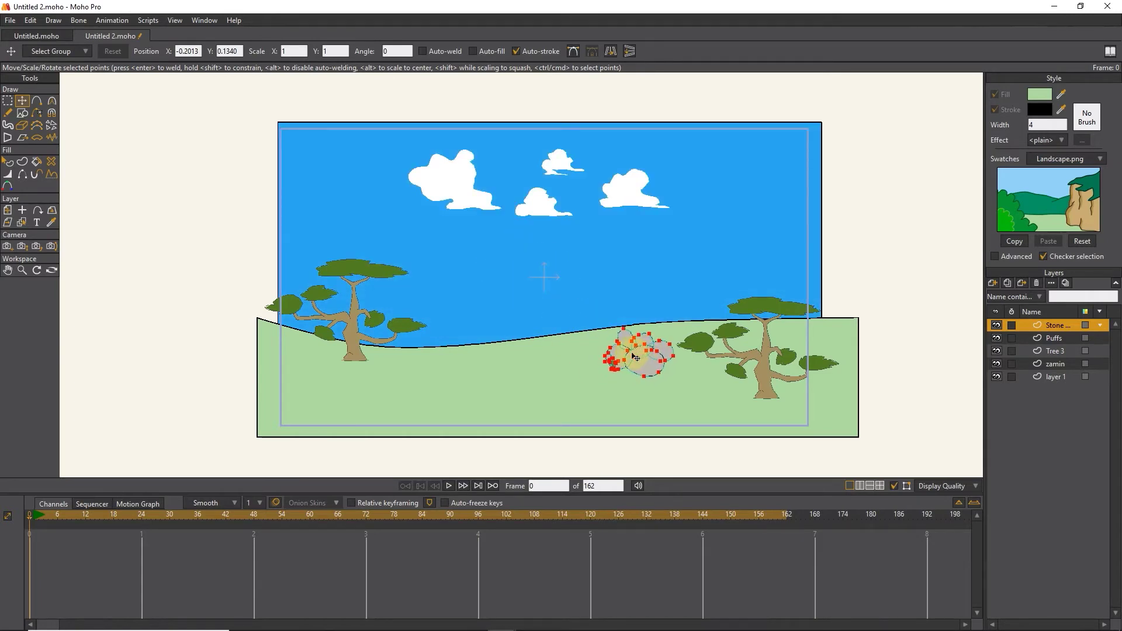
key(ctrl+r)
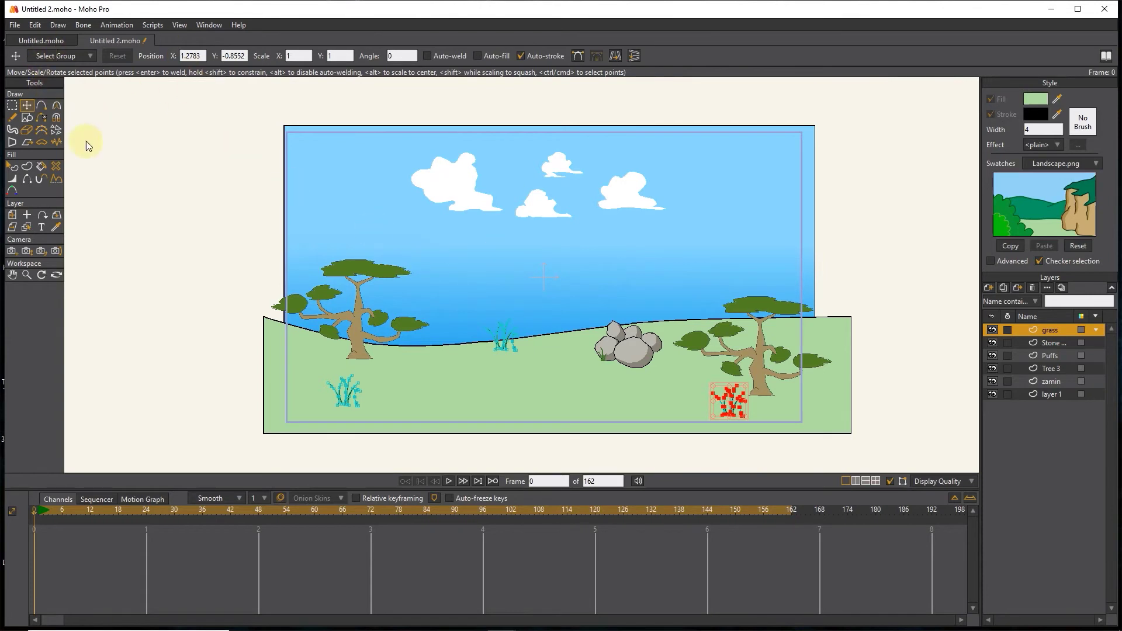
Draw an ellipse circle in the sky
click(26, 119)
click(145, 56)
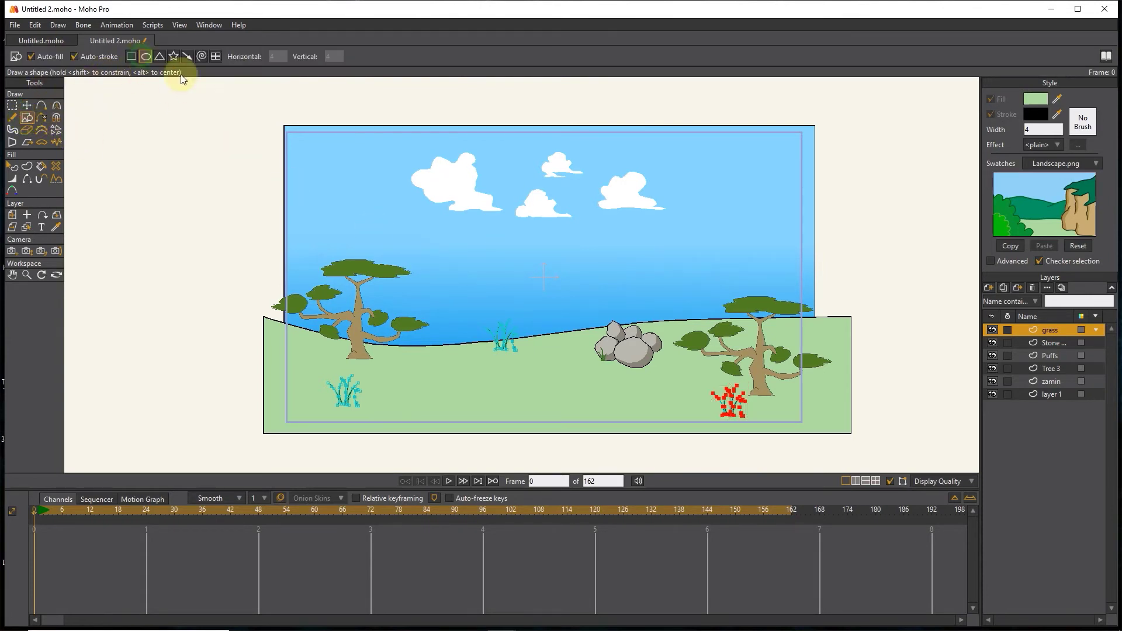
drag(582, 216, 643, 277)
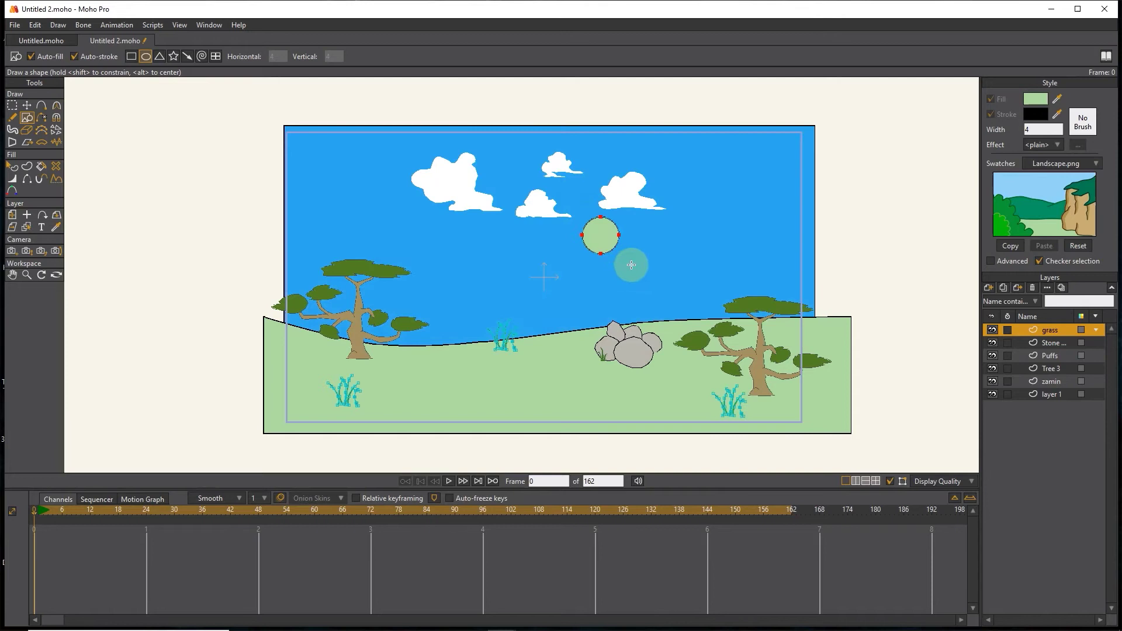
Fill the circle yellow from the .Default palette and move it to the upper-right sky
click(12, 166)
click(582, 239)
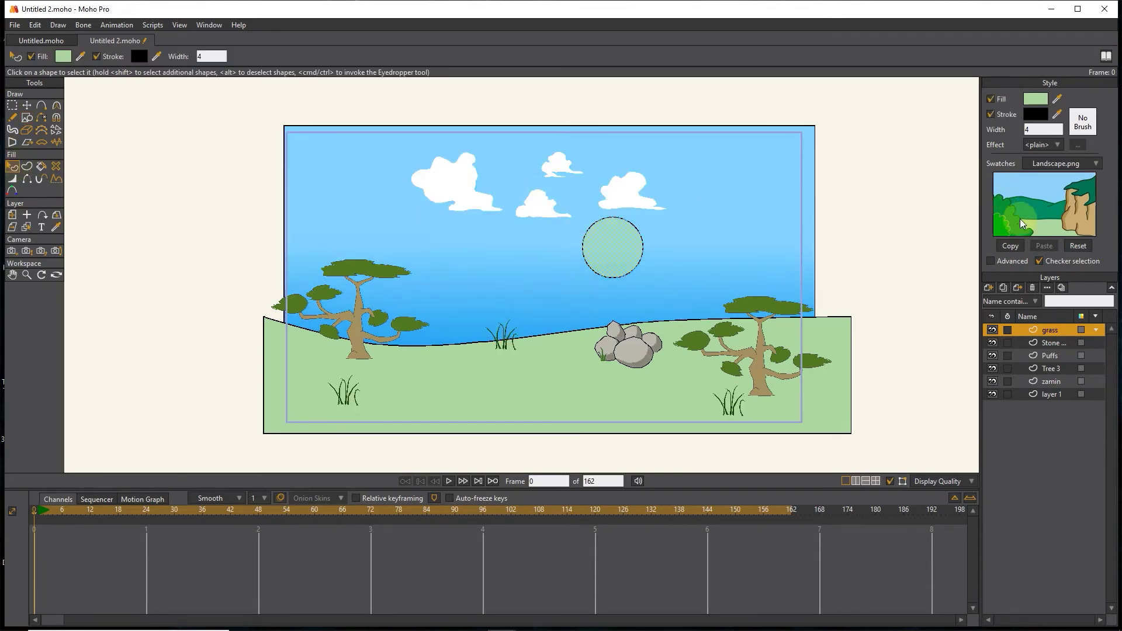
click(1046, 165)
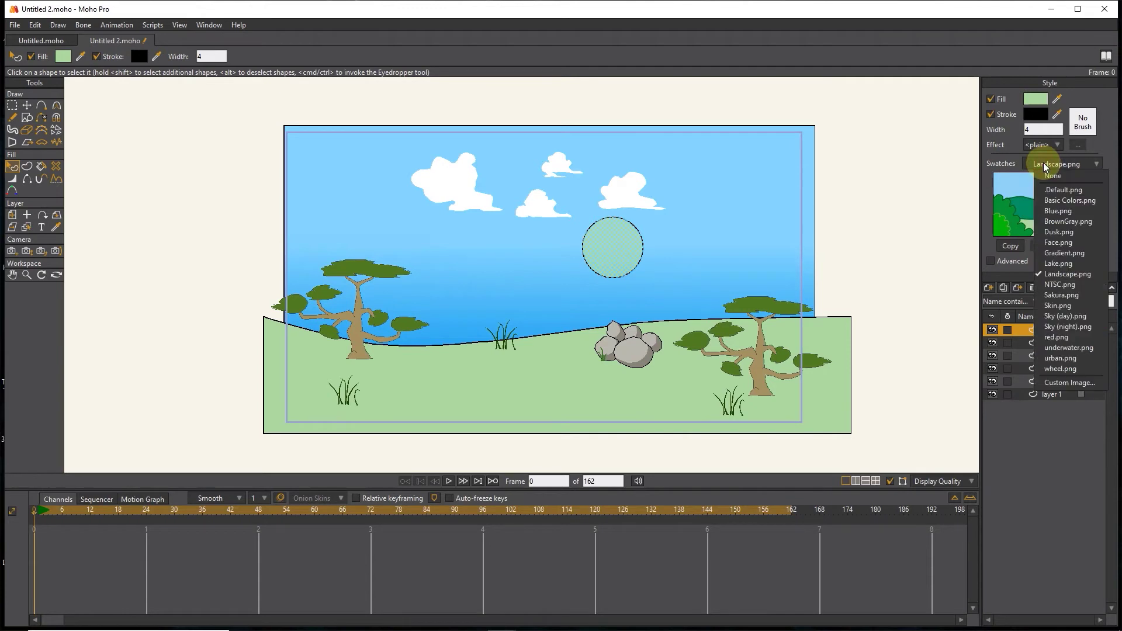
click(1059, 190)
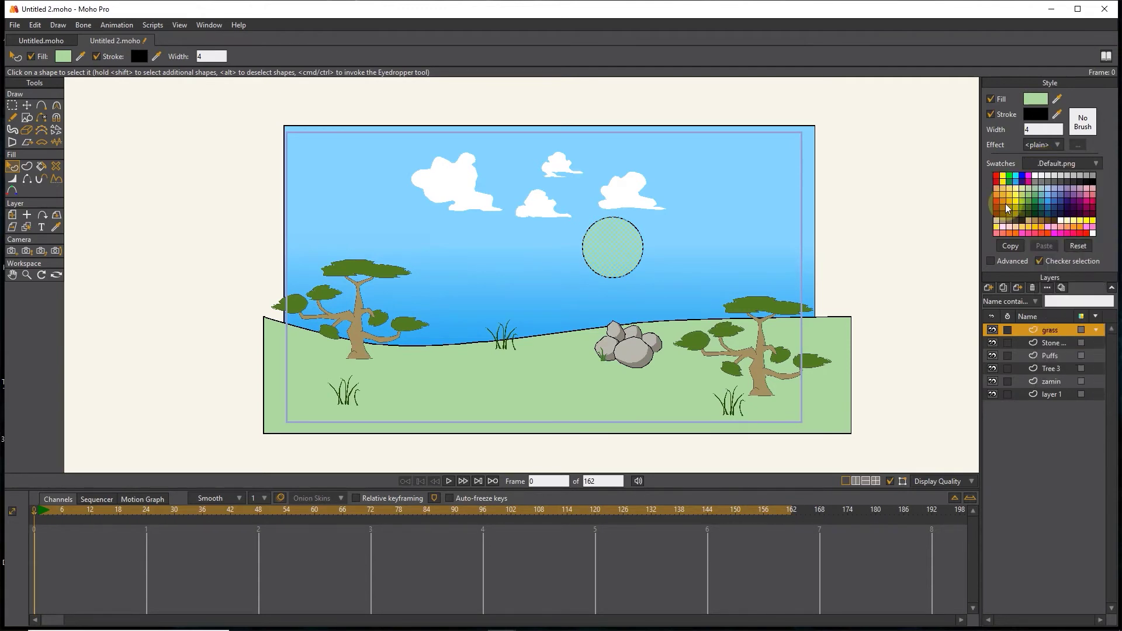
click(1093, 224)
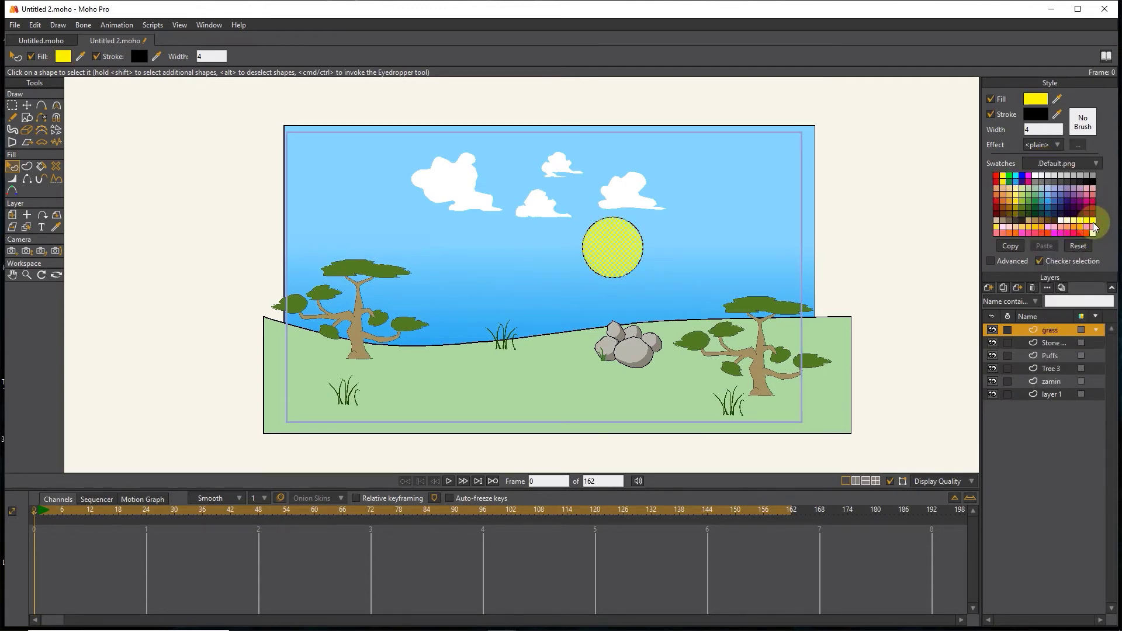
click(672, 252)
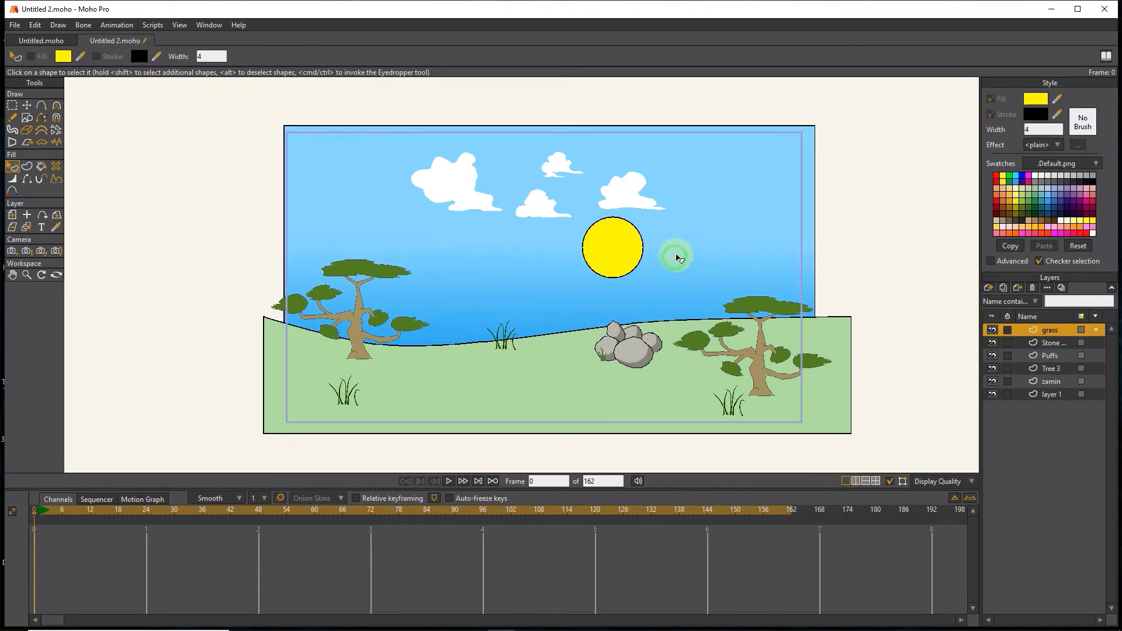
click(26, 105)
drag(610, 246, 720, 179)
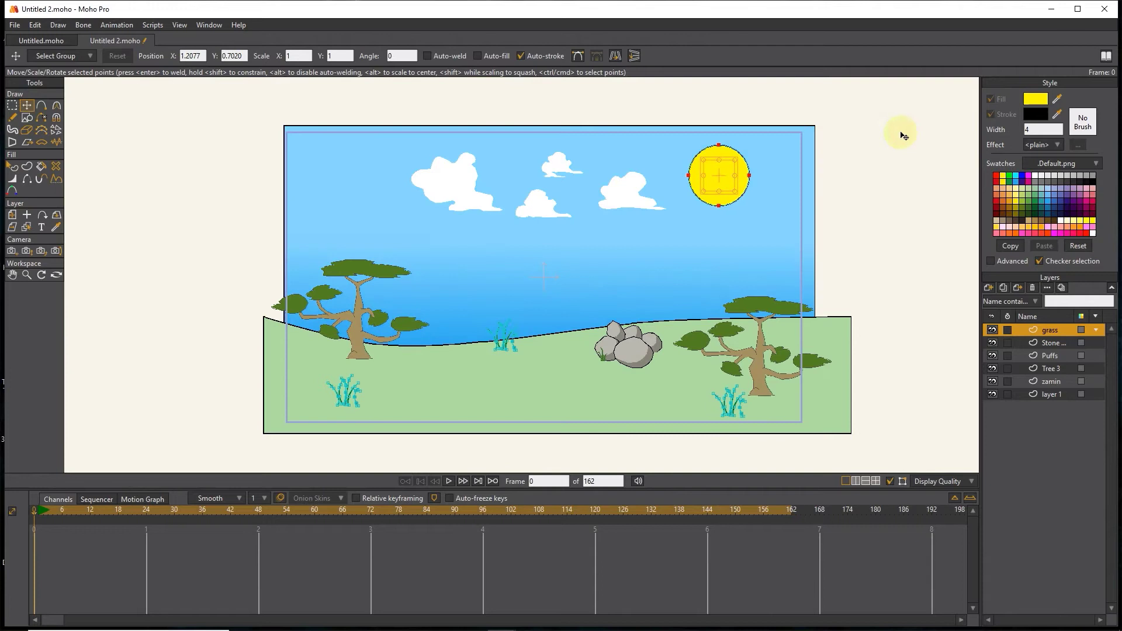
Apply a Soft Edge fill effect with the default blur radius to the yellow sun
click(13, 166)
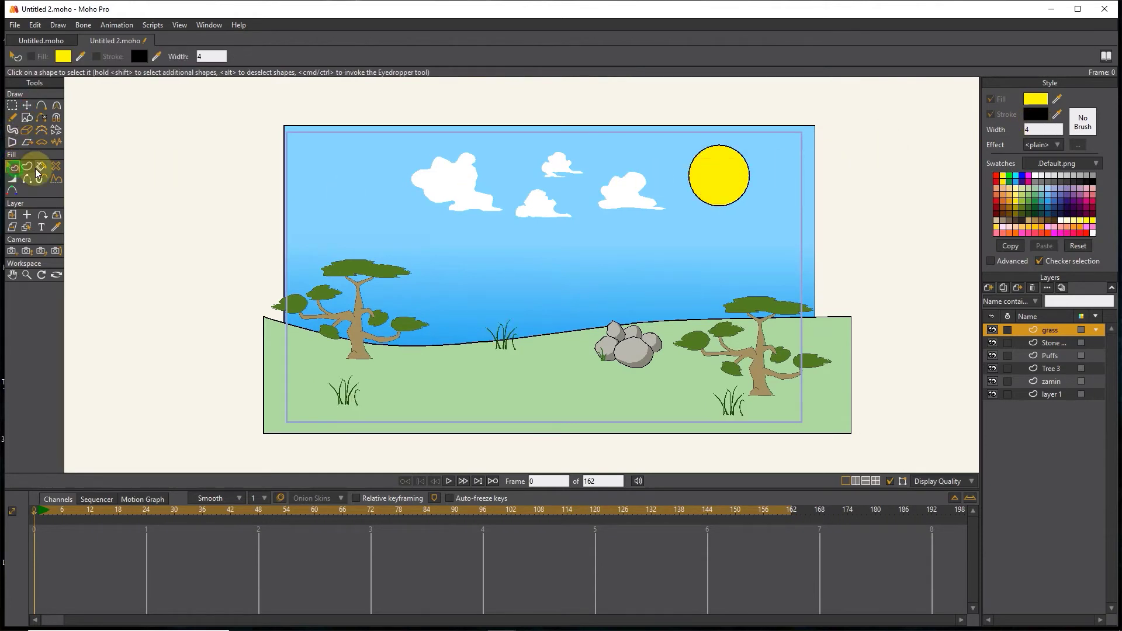
click(709, 173)
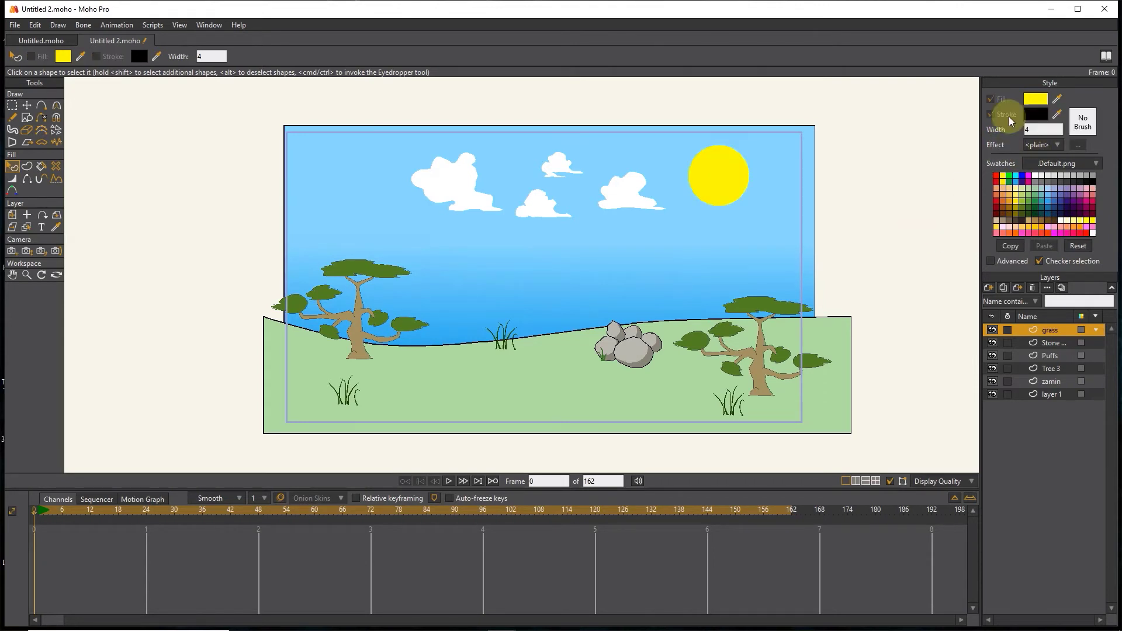
click(869, 133)
click(733, 170)
click(990, 114)
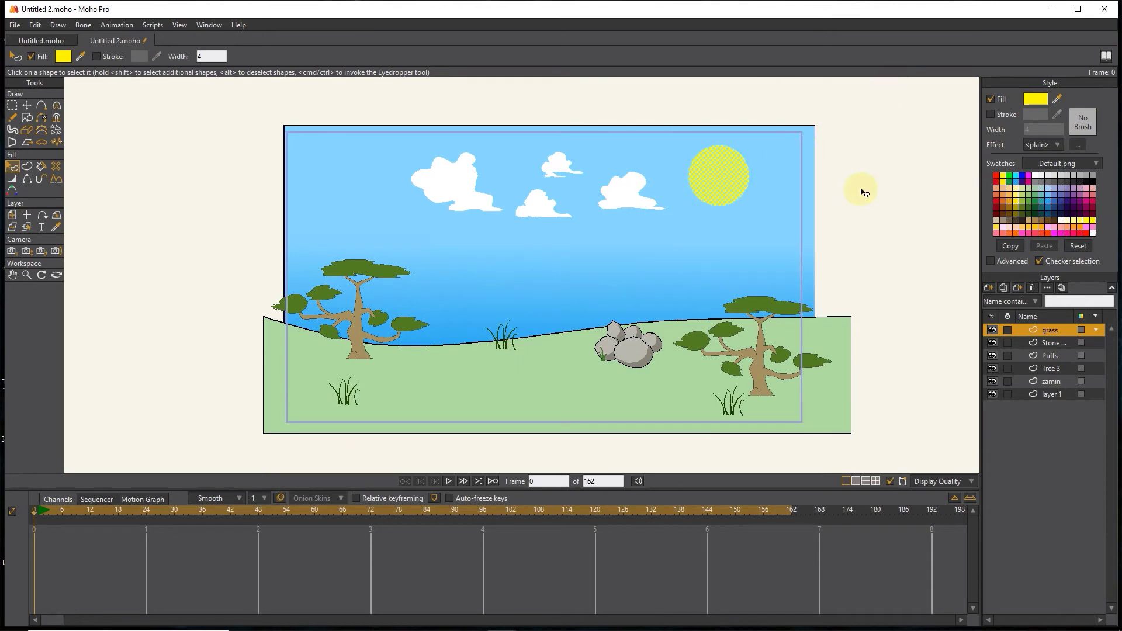
click(1046, 146)
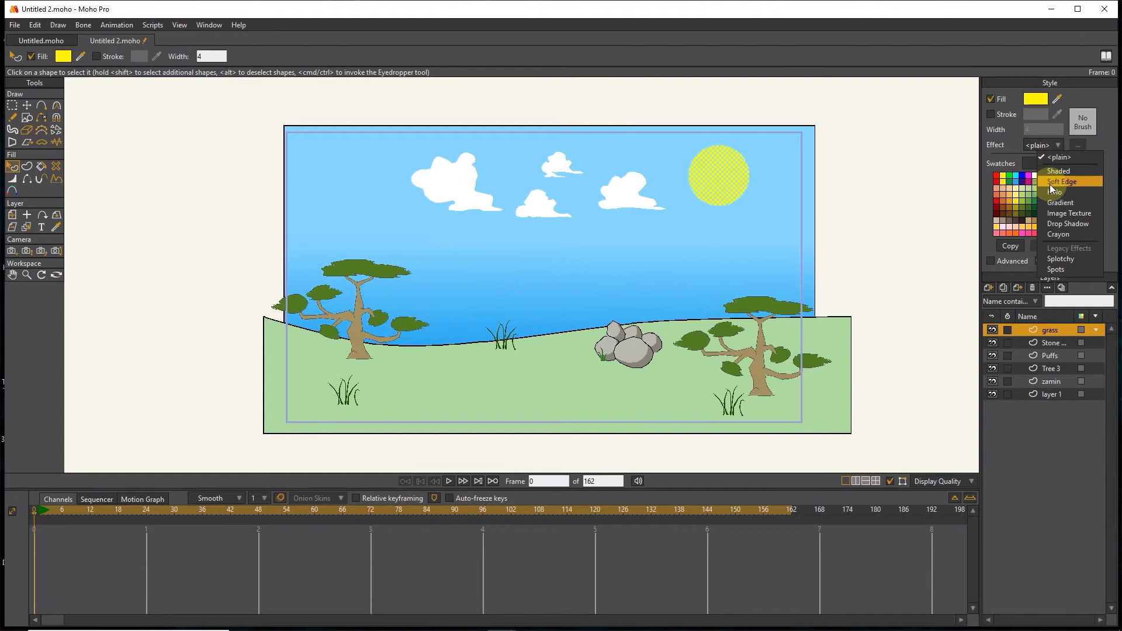
click(1070, 182)
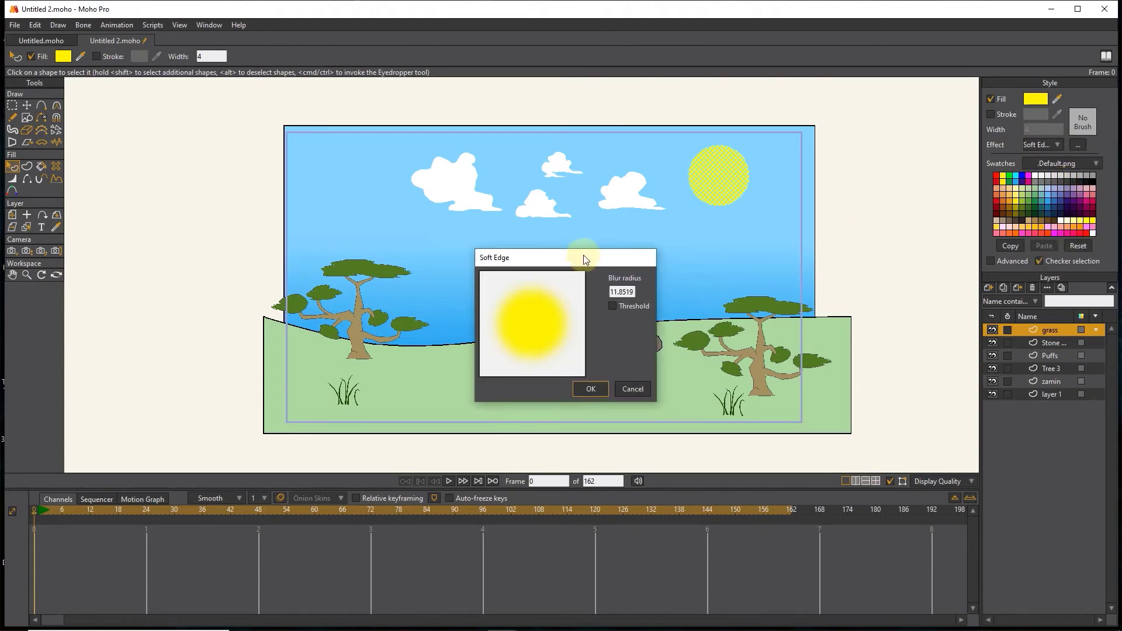
drag(575, 252, 815, 214)
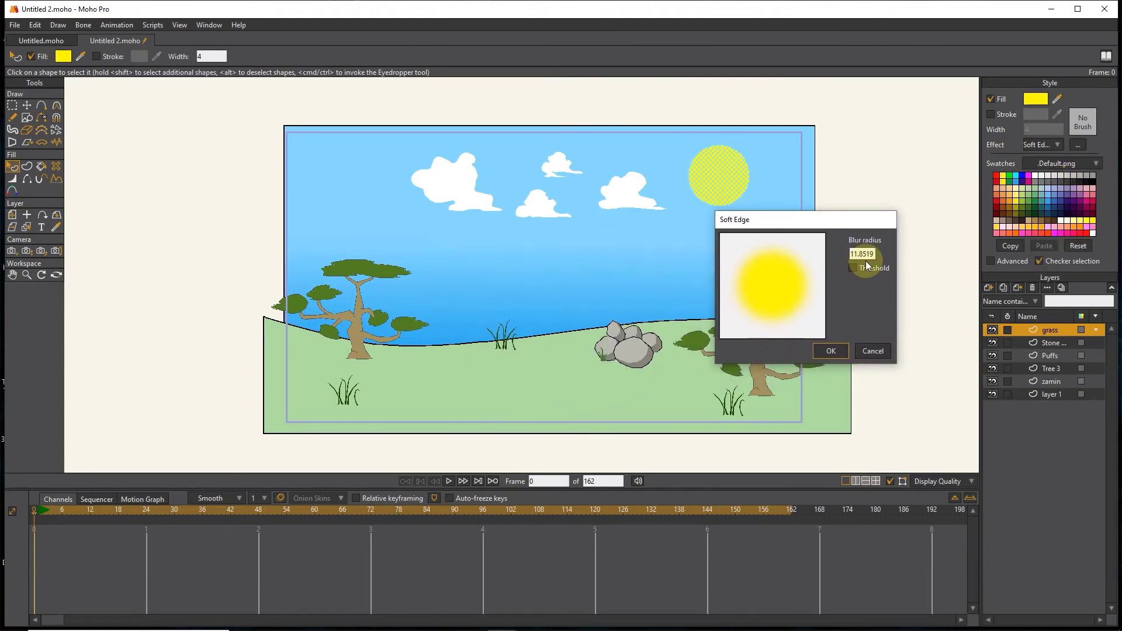
click(831, 351)
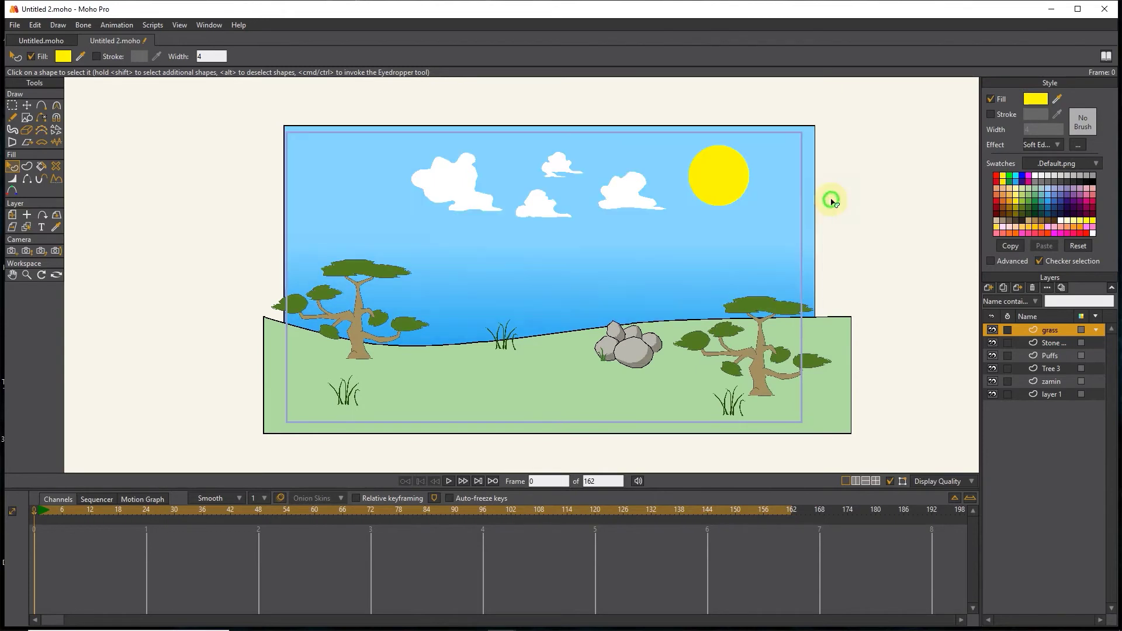
click(828, 176)
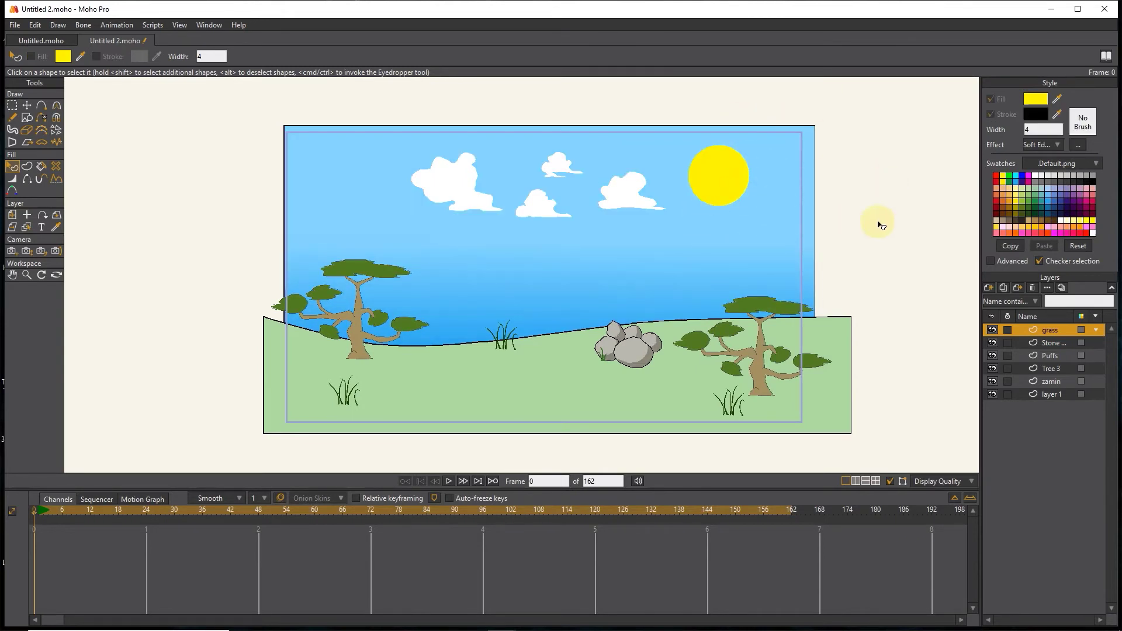
key(ctrl+r)
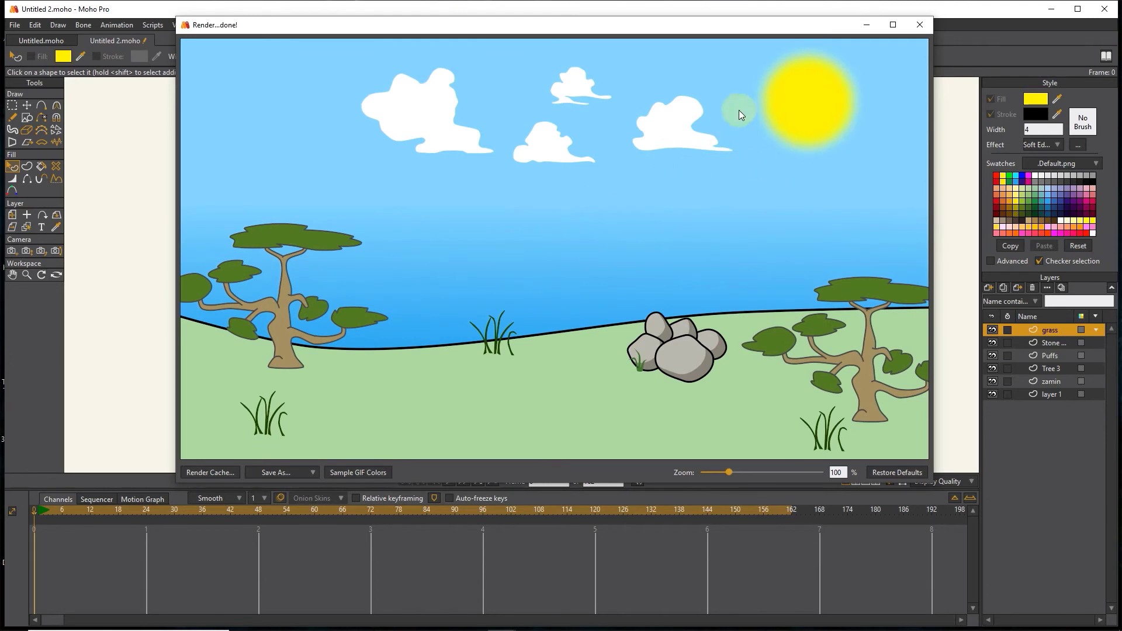
drag(443, 344, 412, 343)
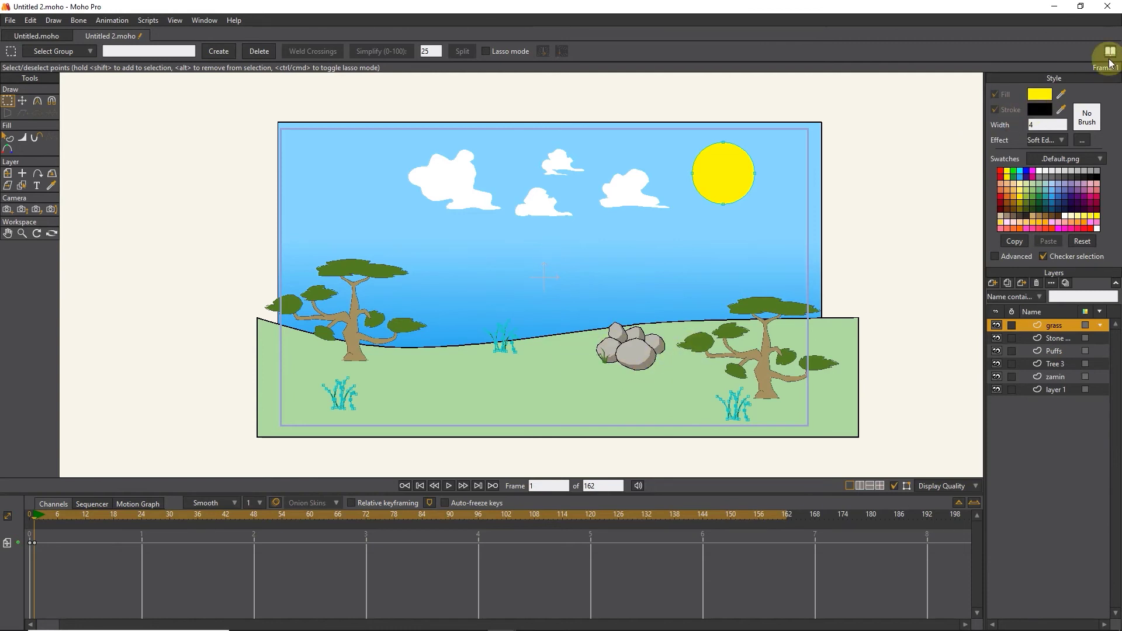
mouse_move(499, 620)
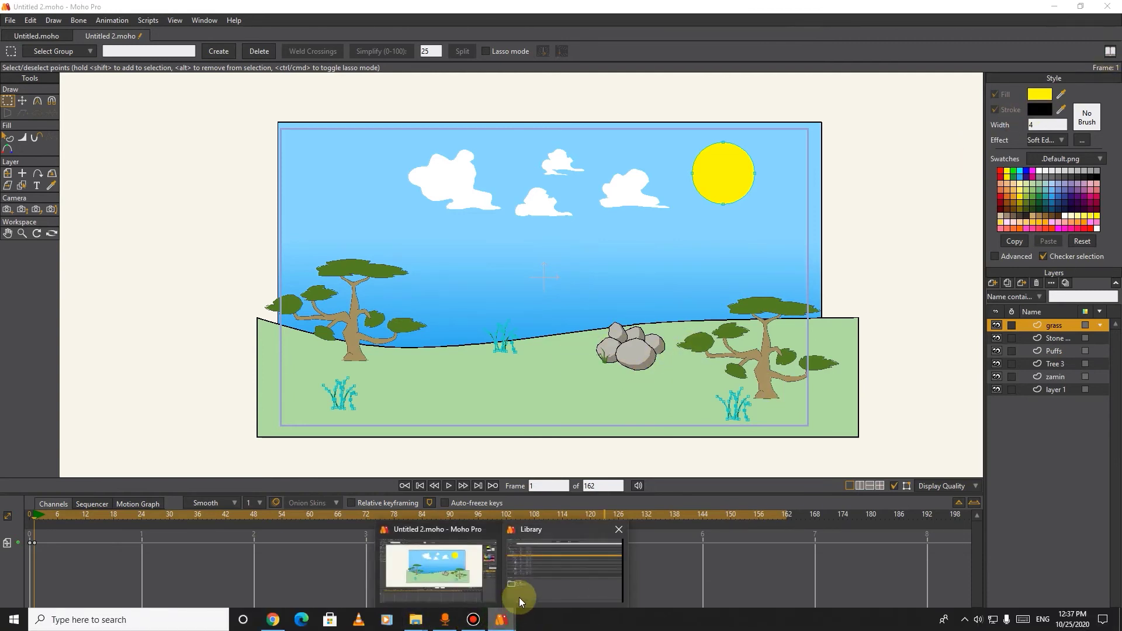
Insert the Husky document from the Library's Characters folder, then close the Library
click(519, 597)
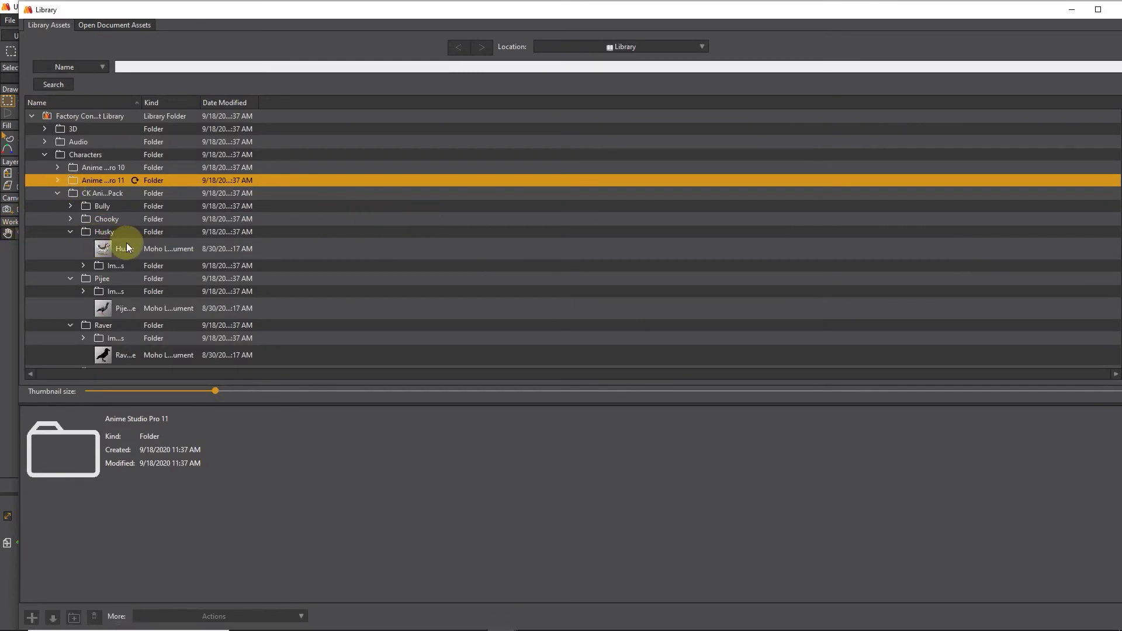
double_click(103, 249)
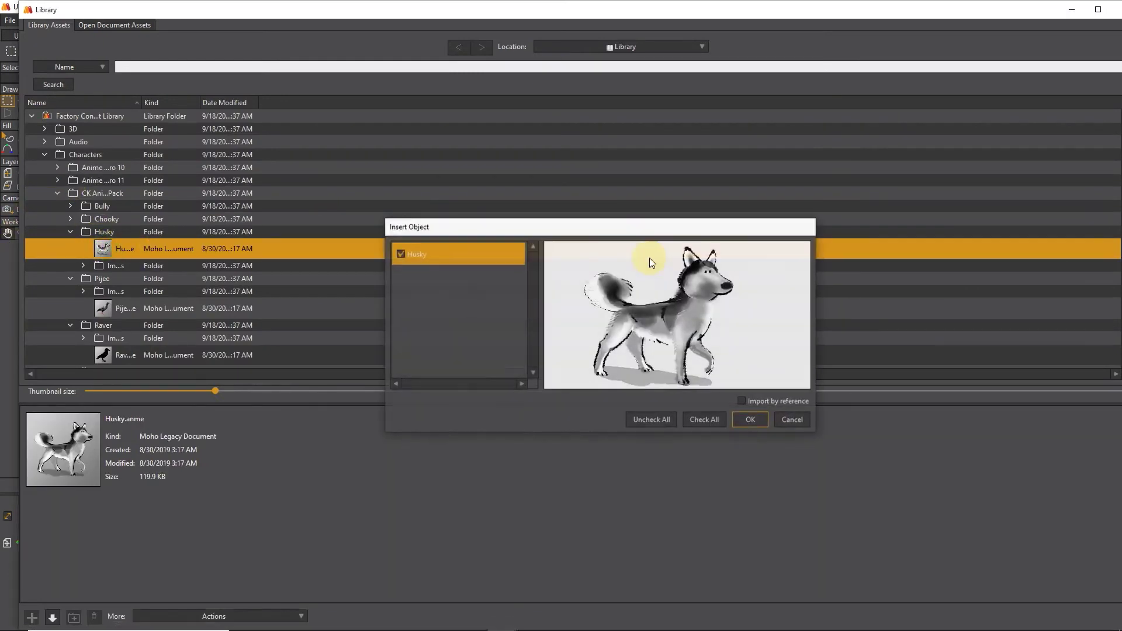
click(753, 418)
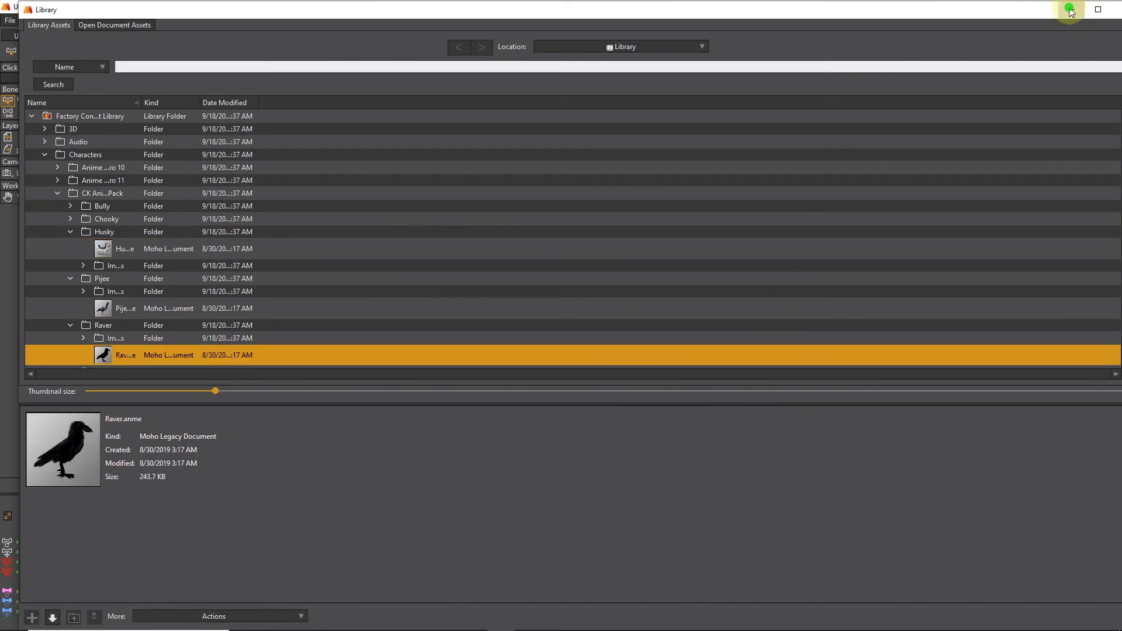
click(1106, 12)
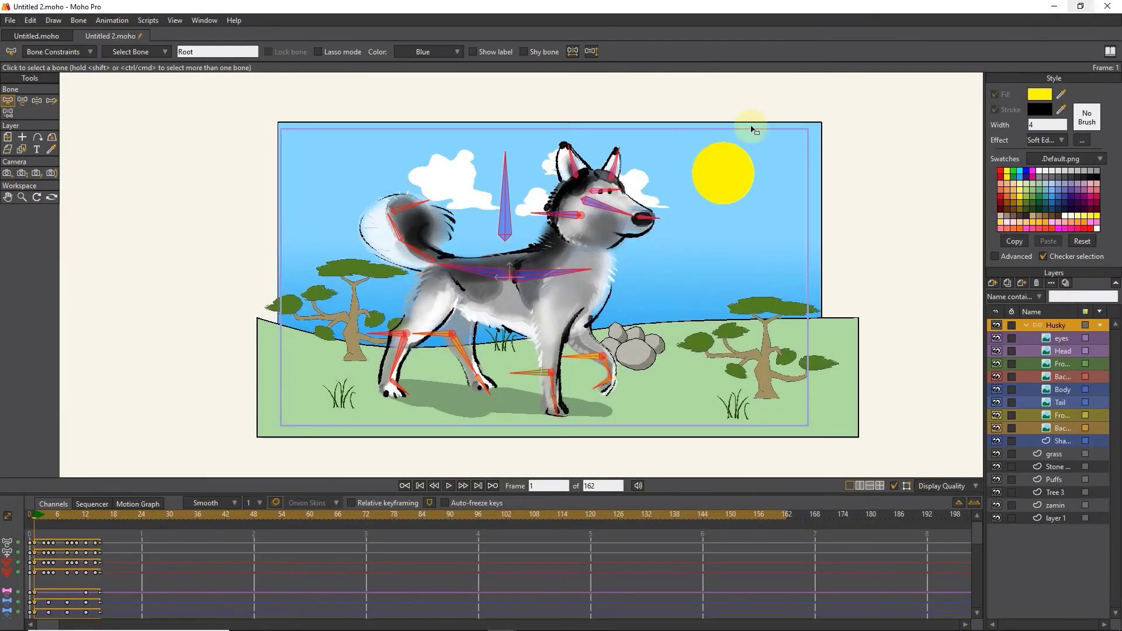
Scale the Husky layer down, place it at the lower-left grass edge, and keyframe it at frame 1
key(0)
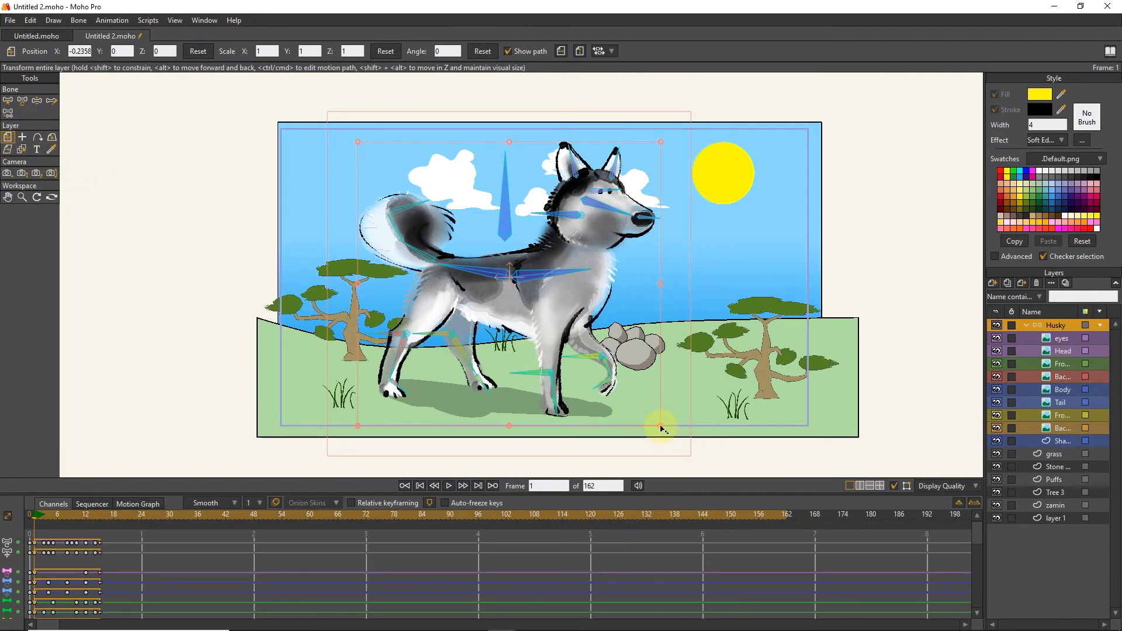
drag(661, 428, 533, 351)
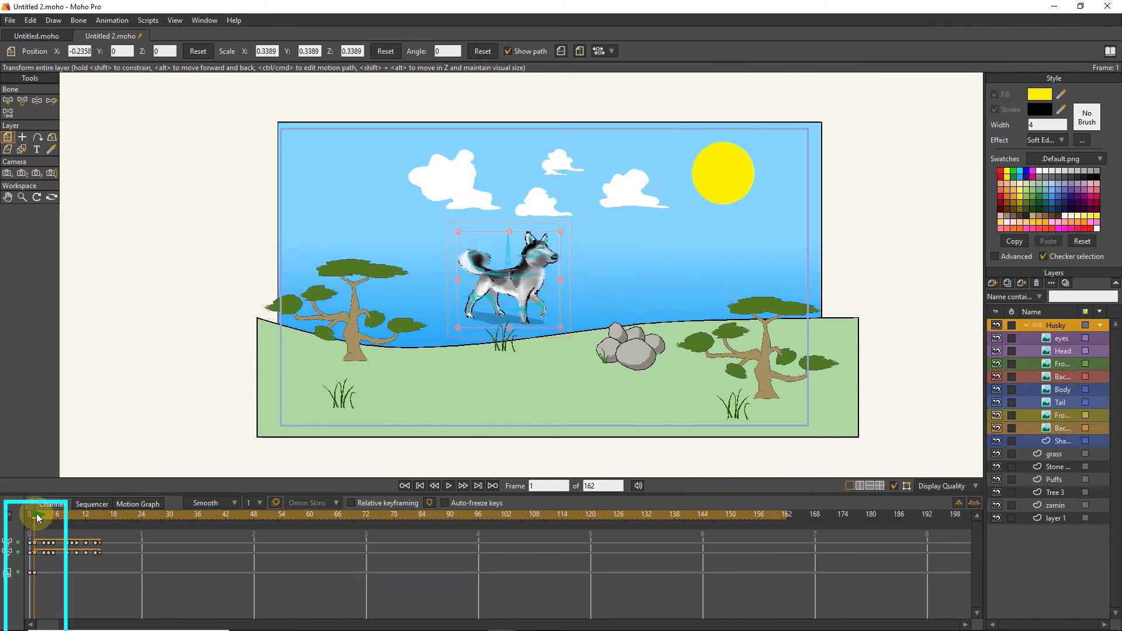
drag(34, 514, 23, 515)
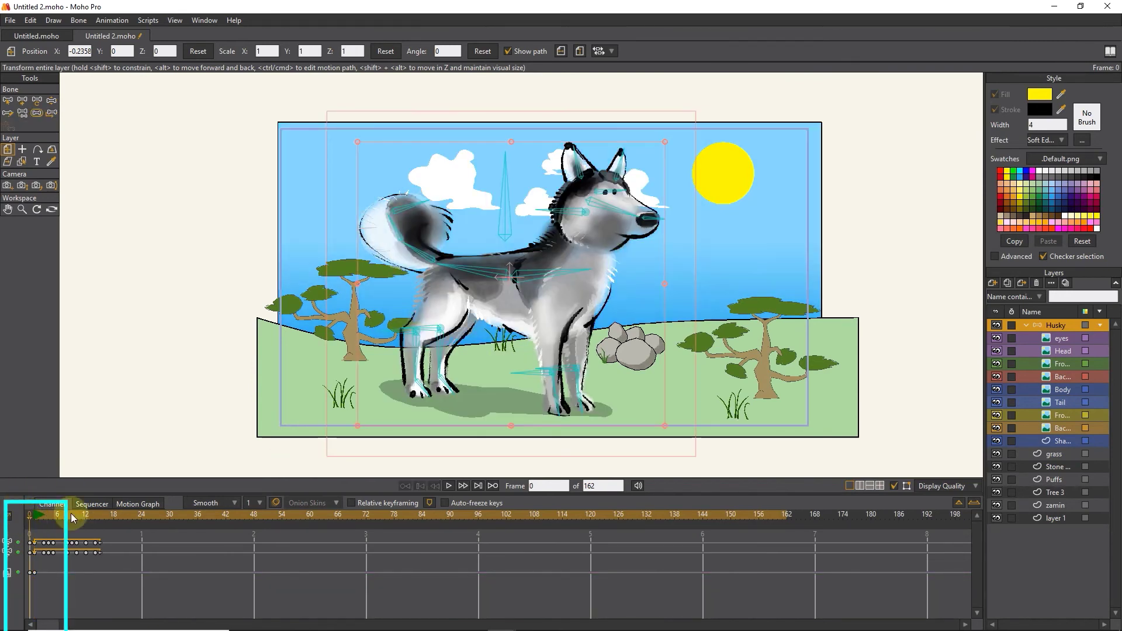
drag(349, 397, 396, 397)
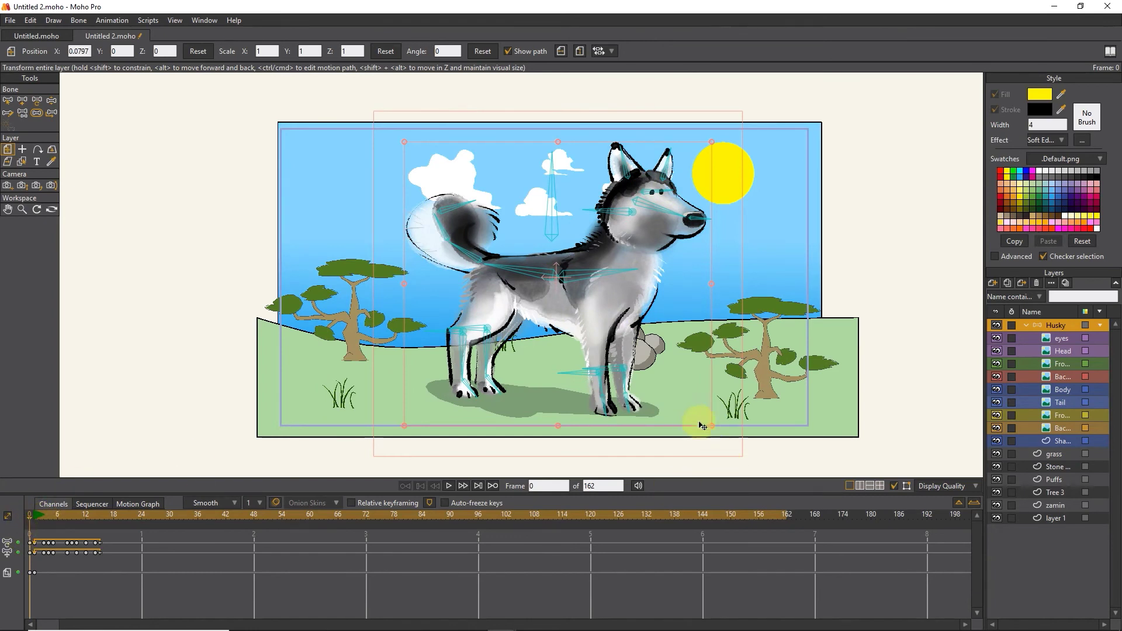
drag(711, 428, 587, 326)
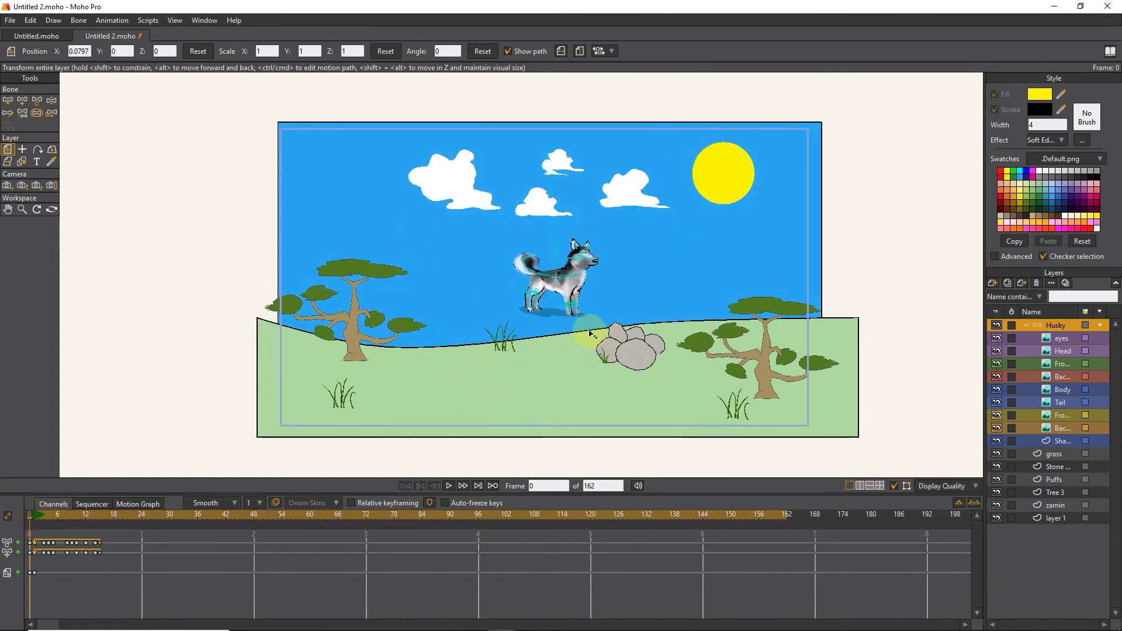
drag(564, 287, 239, 367)
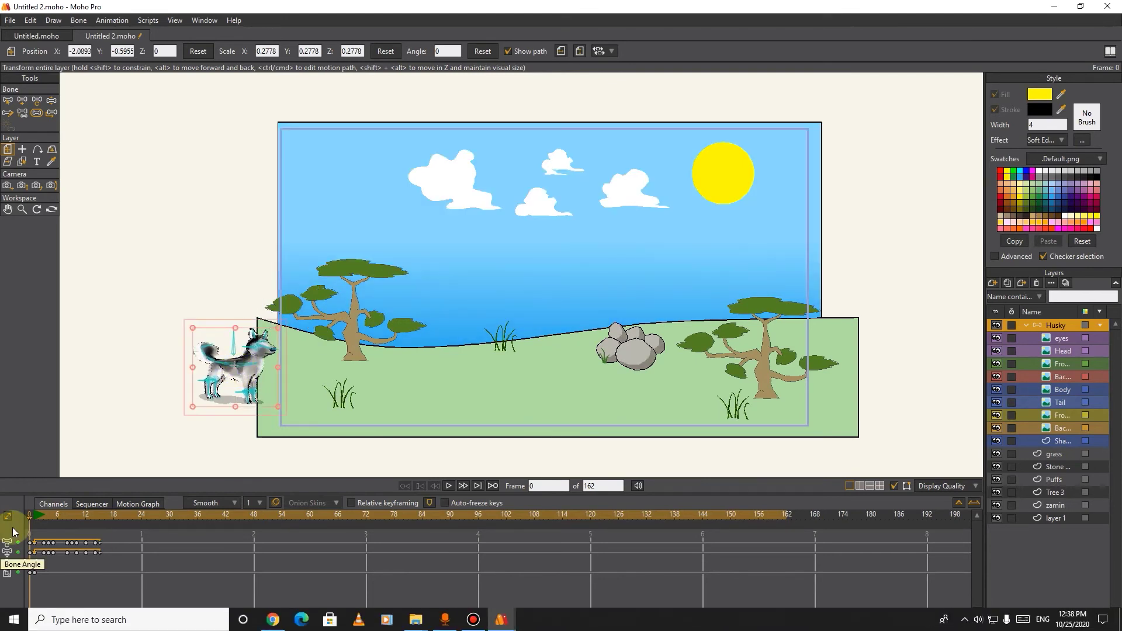
drag(231, 371, 240, 372)
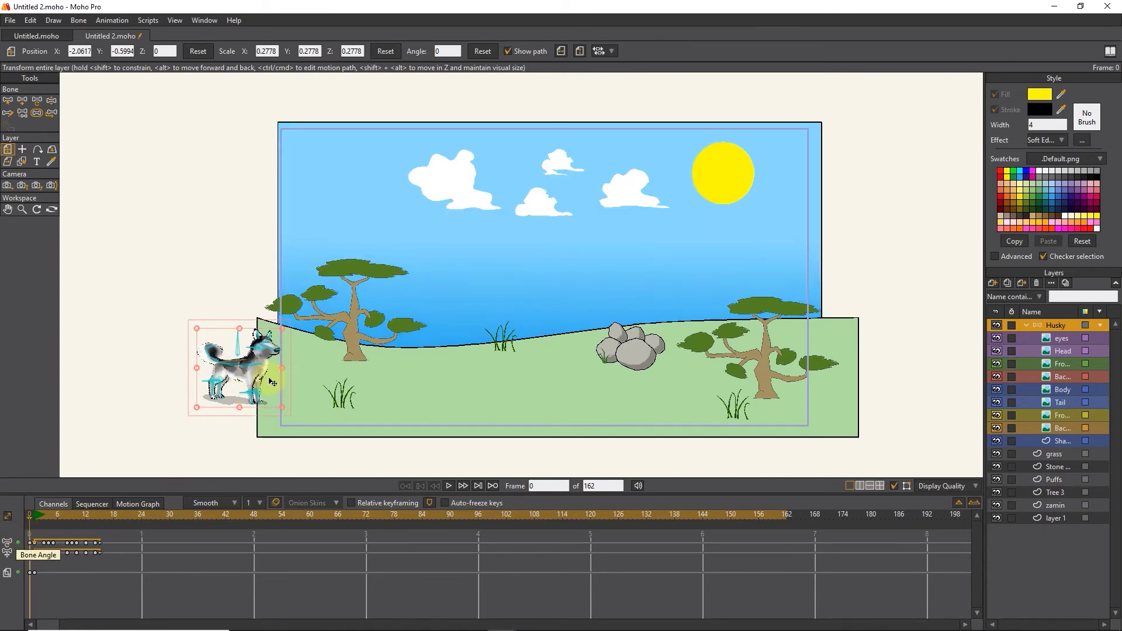
click(47, 529)
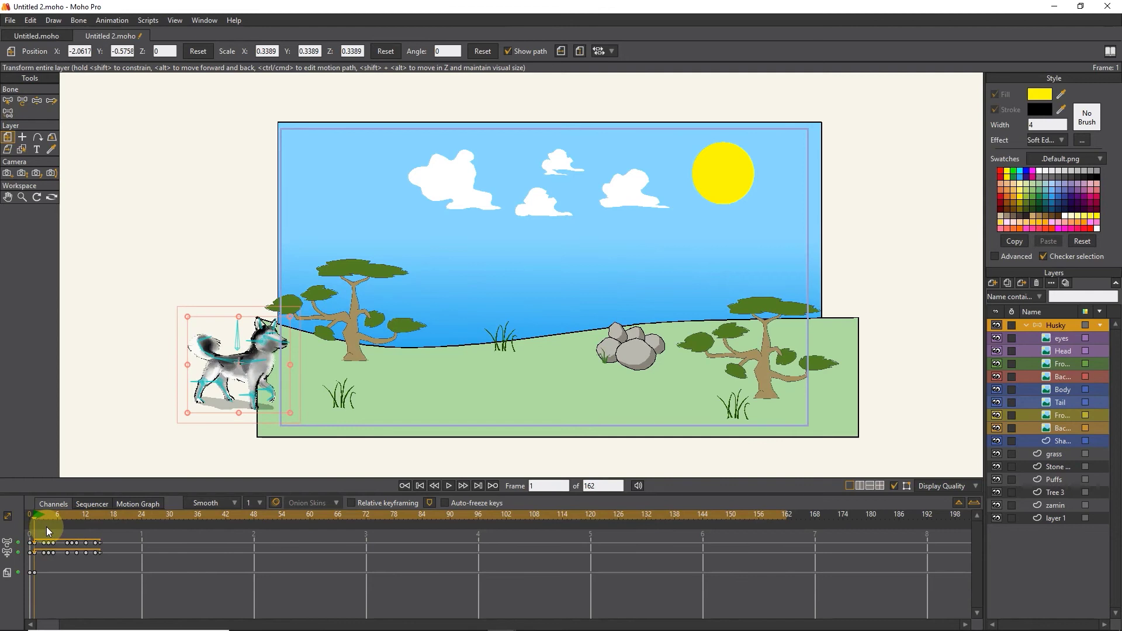
click(472, 387)
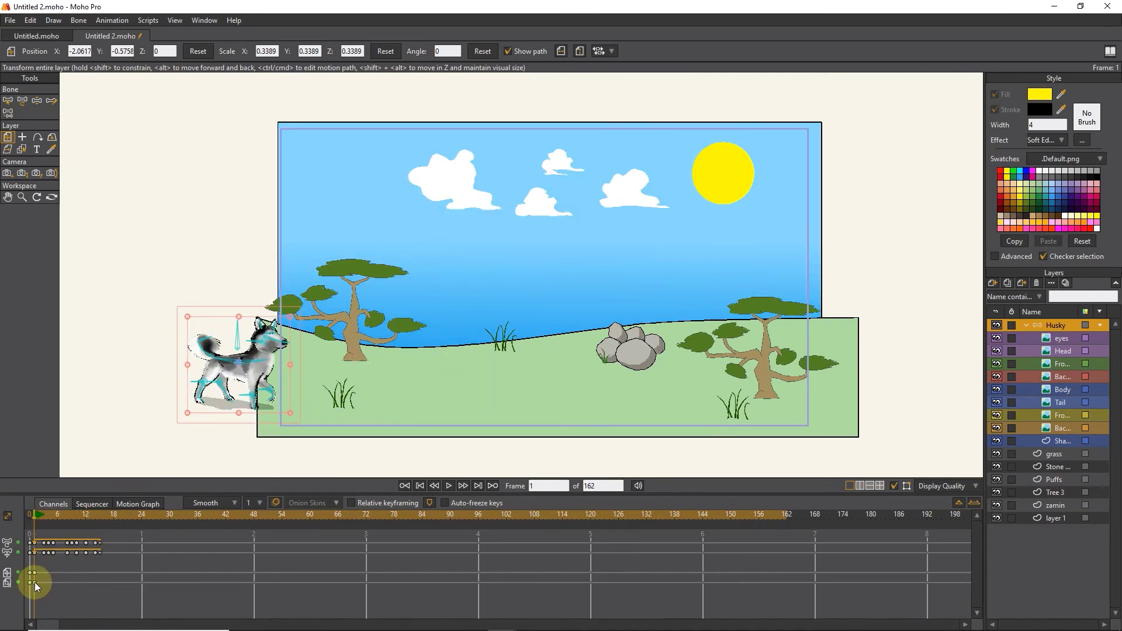
At frame 102 move the Husky to the right edge, then rewind and play the walk
drag(34, 524, 506, 525)
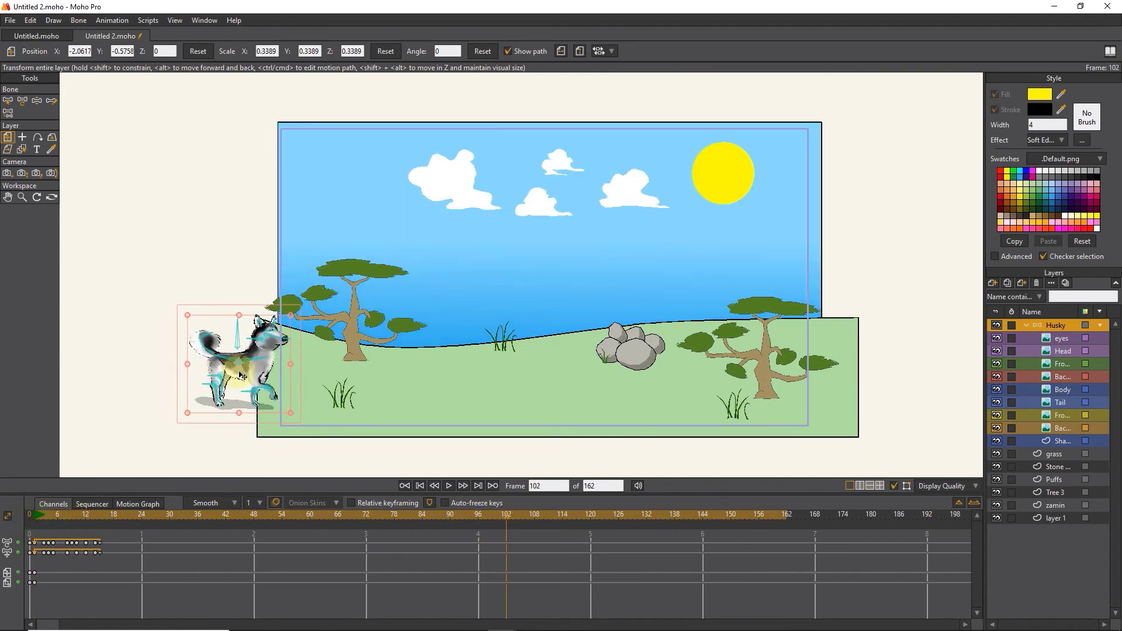
drag(248, 372, 878, 380)
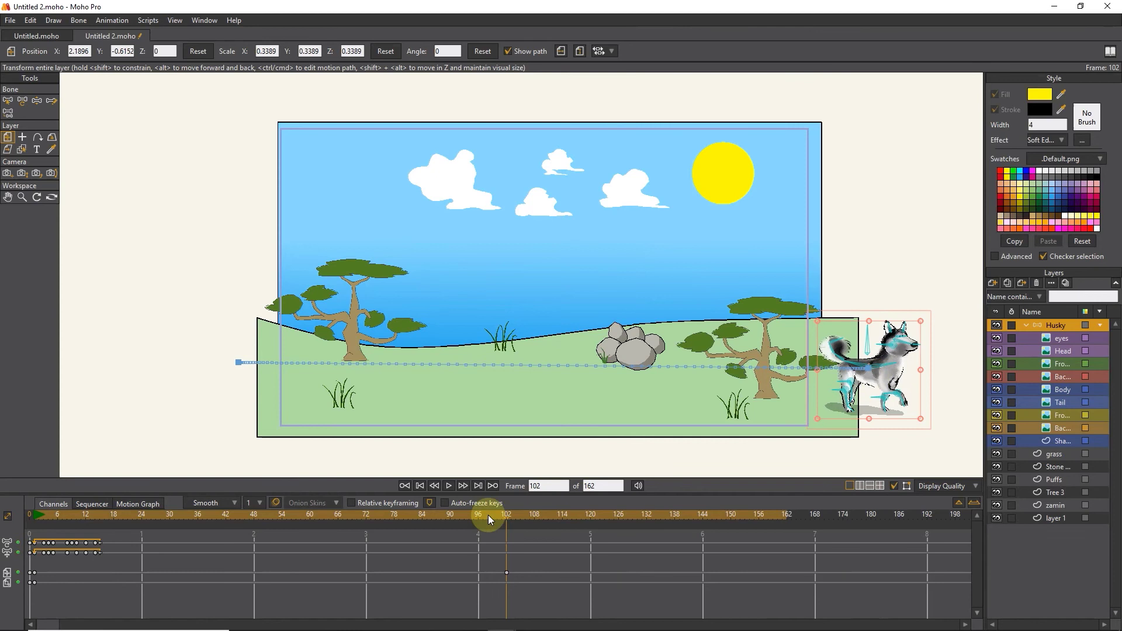
drag(510, 518, 5, 512)
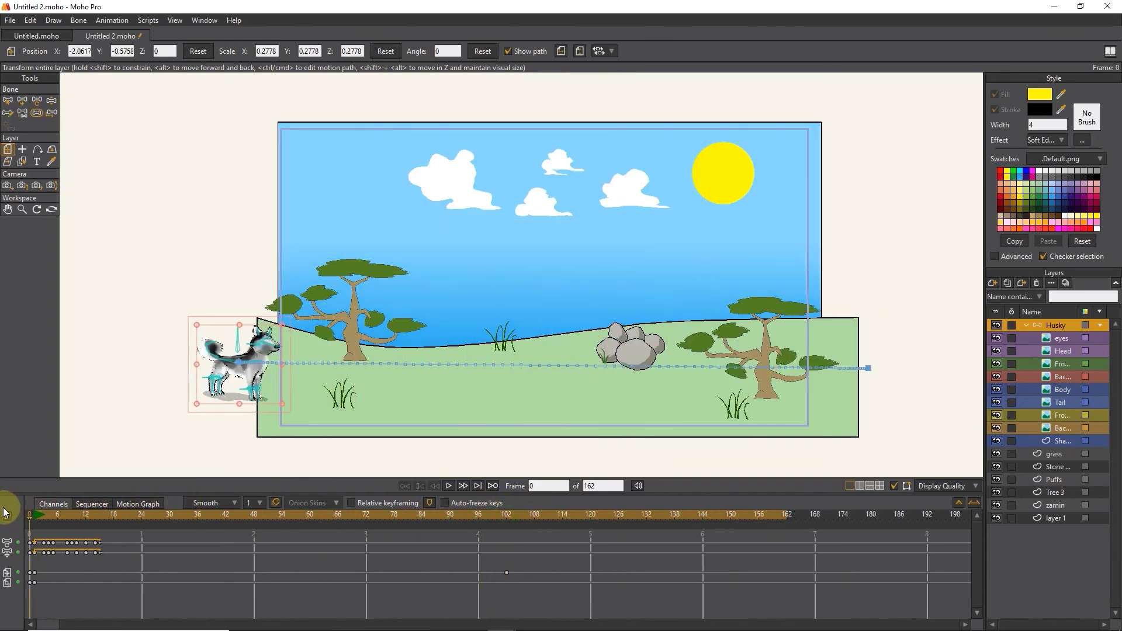
click(449, 486)
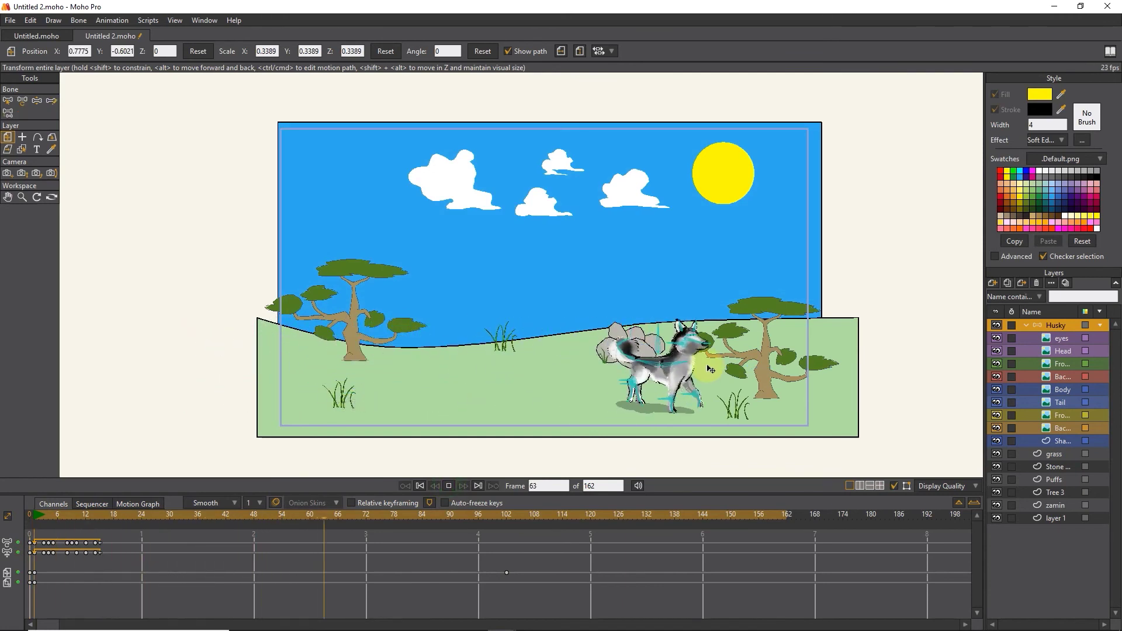
click(448, 486)
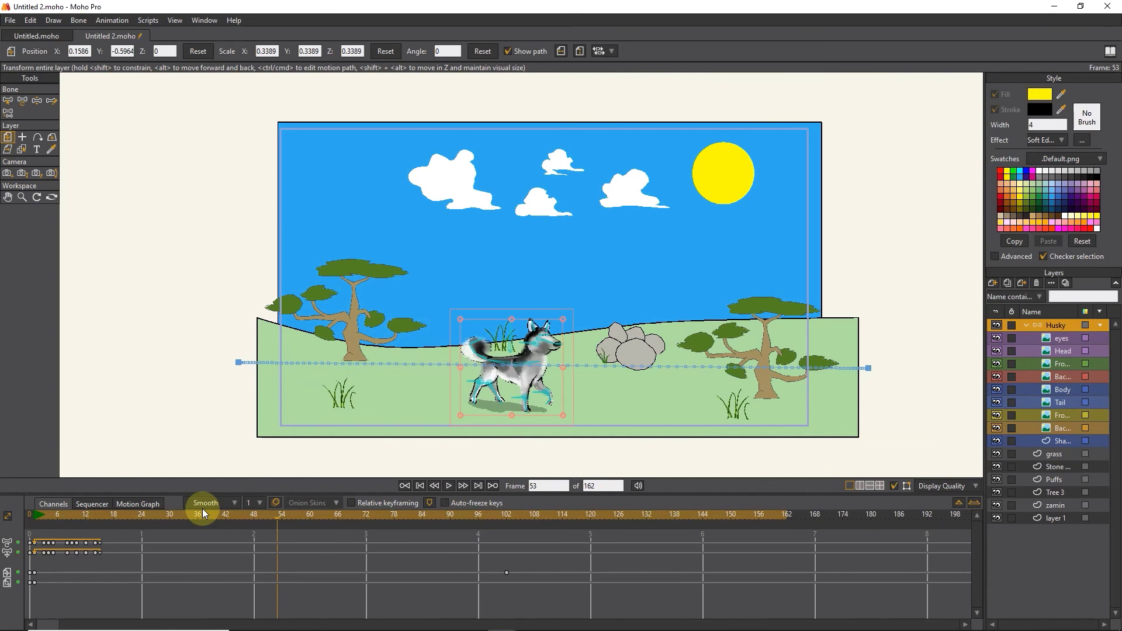
drag(666, 520, 31, 516)
Export frames 1–102 as an MP4 (H.264-AAC) video via Export Animation
click(10, 20)
mouse_move(20, 316)
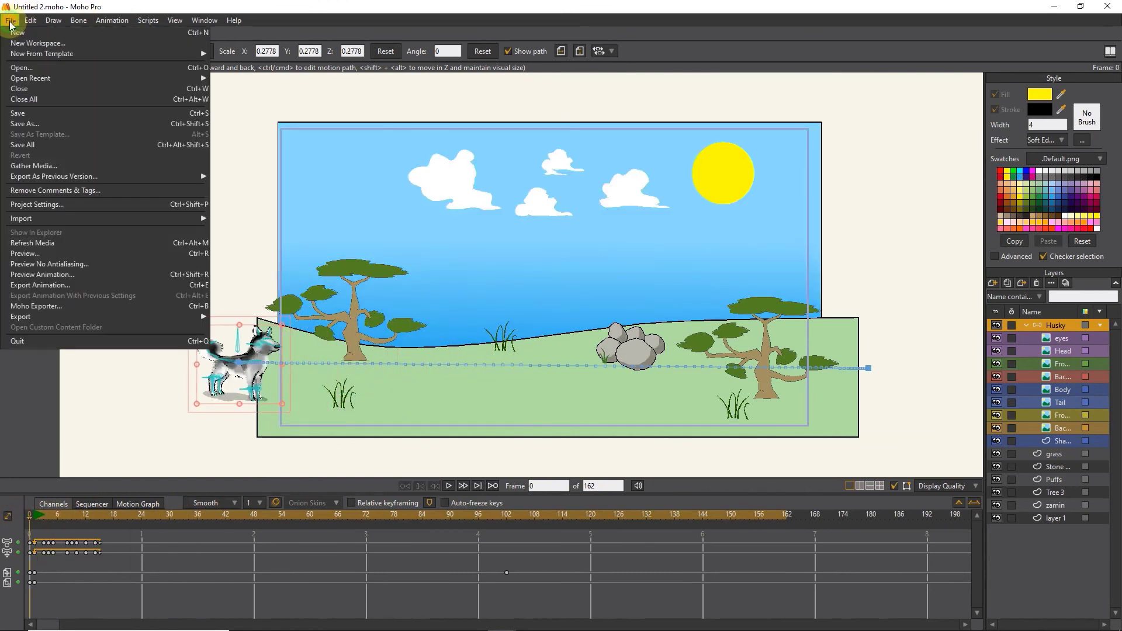
click(46, 285)
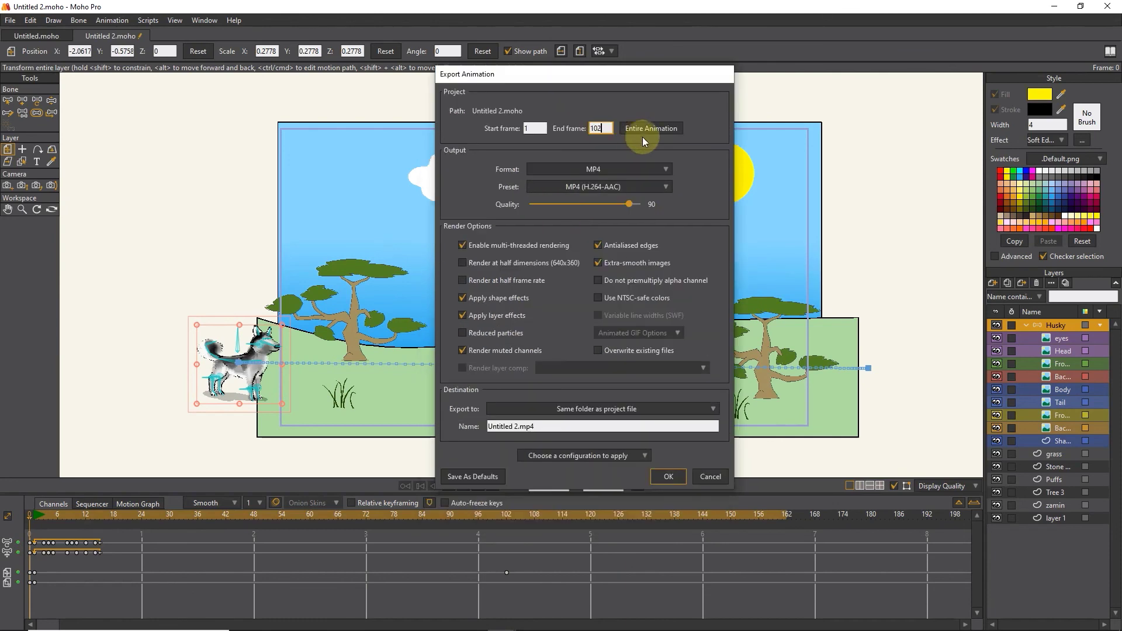
click(669, 477)
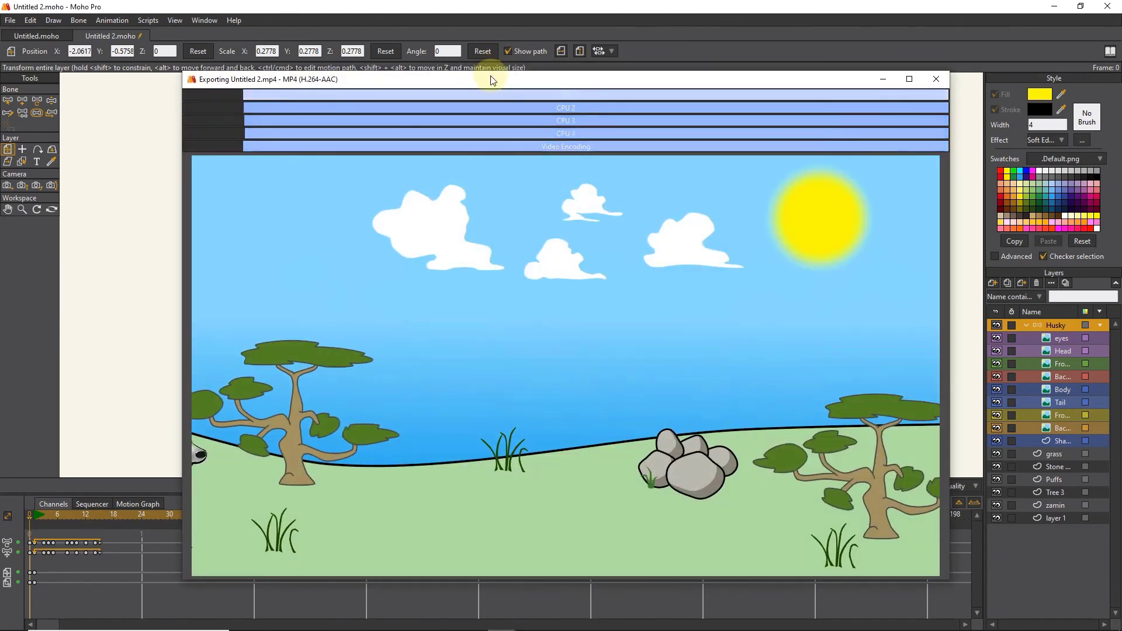
drag(491, 80, 503, 76)
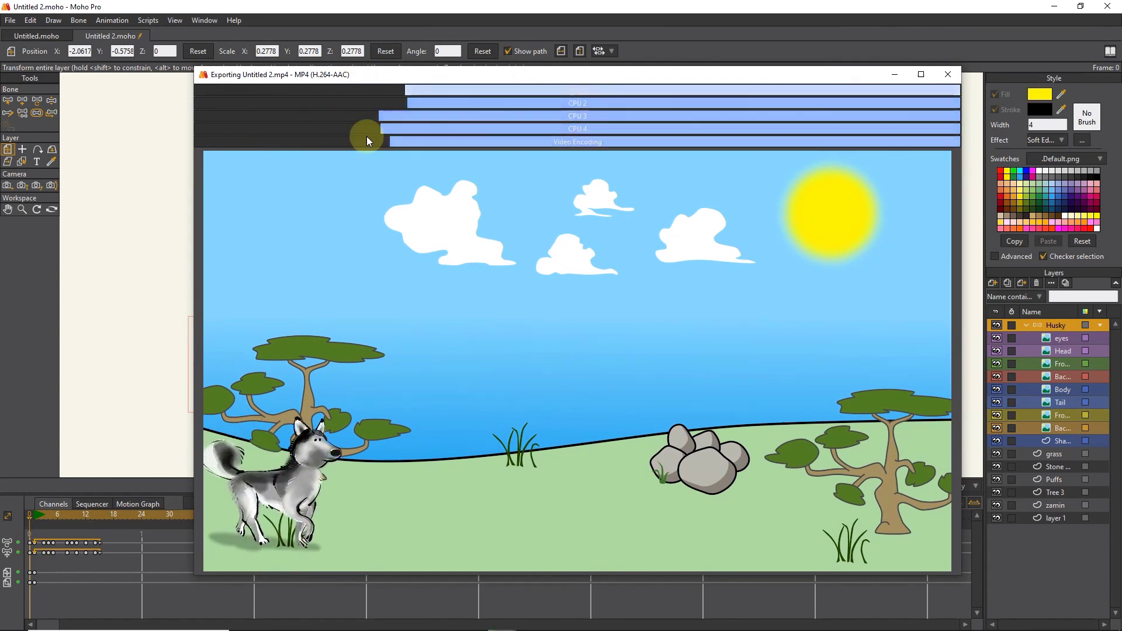